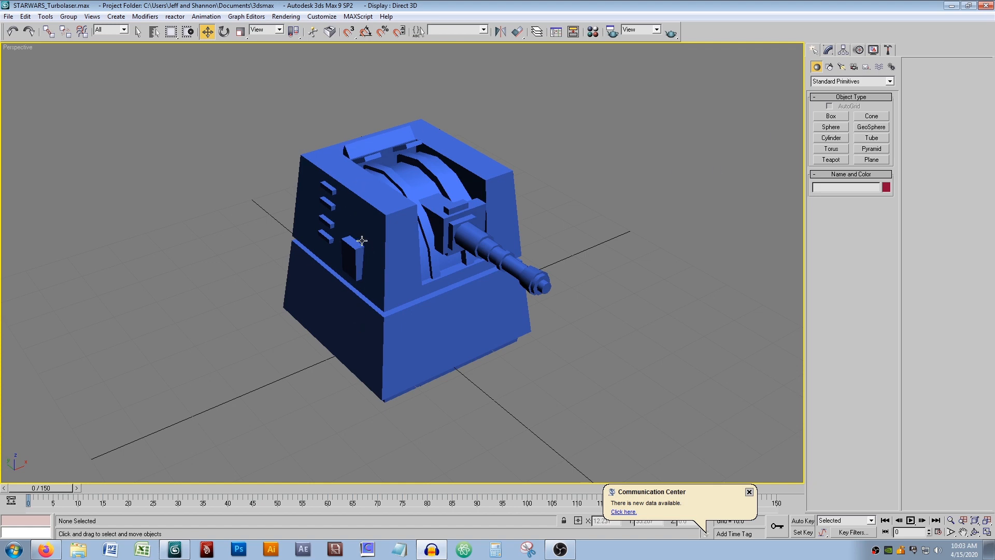
Step: Inspect the turbolaser model and check the object names of its base, upper turret and barrel
middle_click_drag(323, 237, 349, 239, "alt")
middle_click_drag(394, 215, 447, 199)
scroll(395, 250, "up", 3)
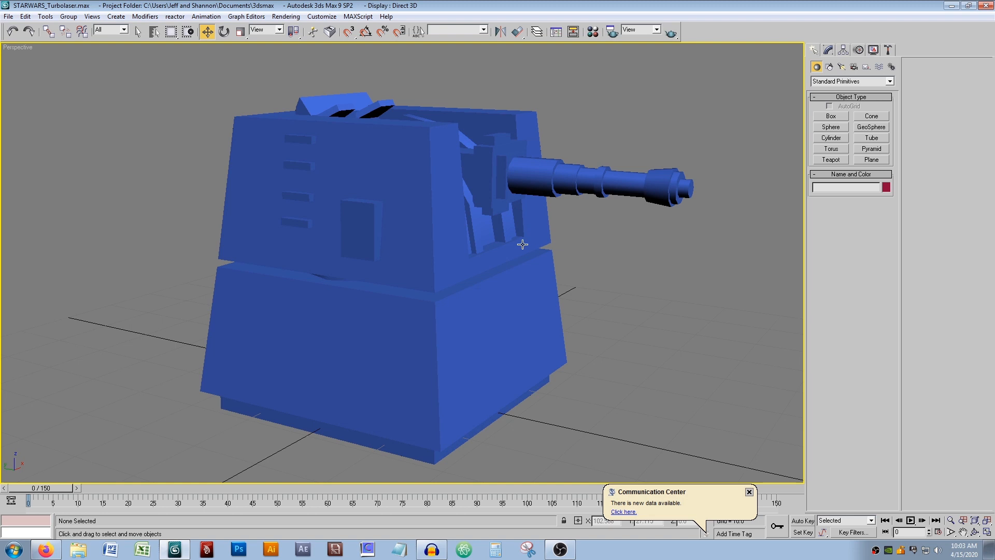
left_click(550, 284)
key("q")
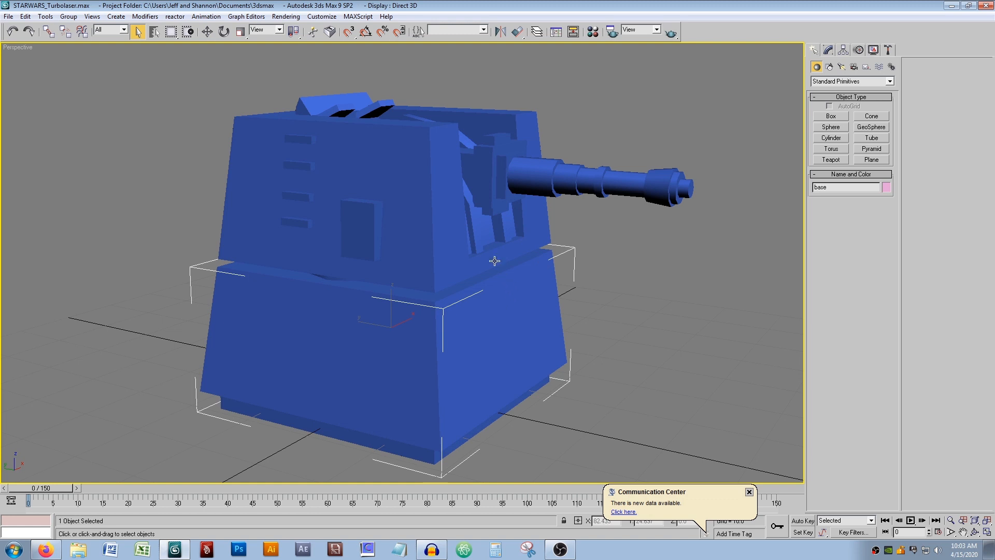
middle_click_drag(553, 259, 600, 245)
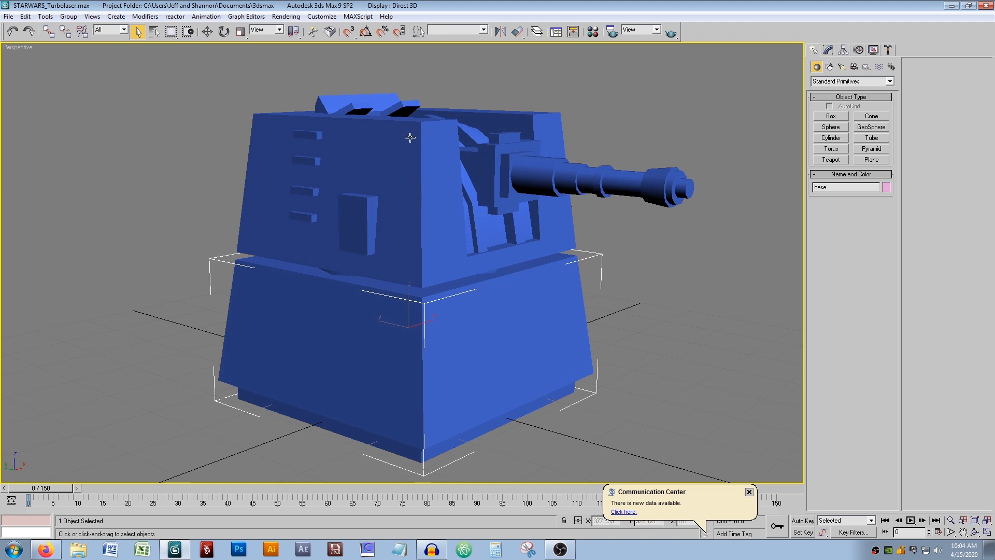
left_click(392, 117)
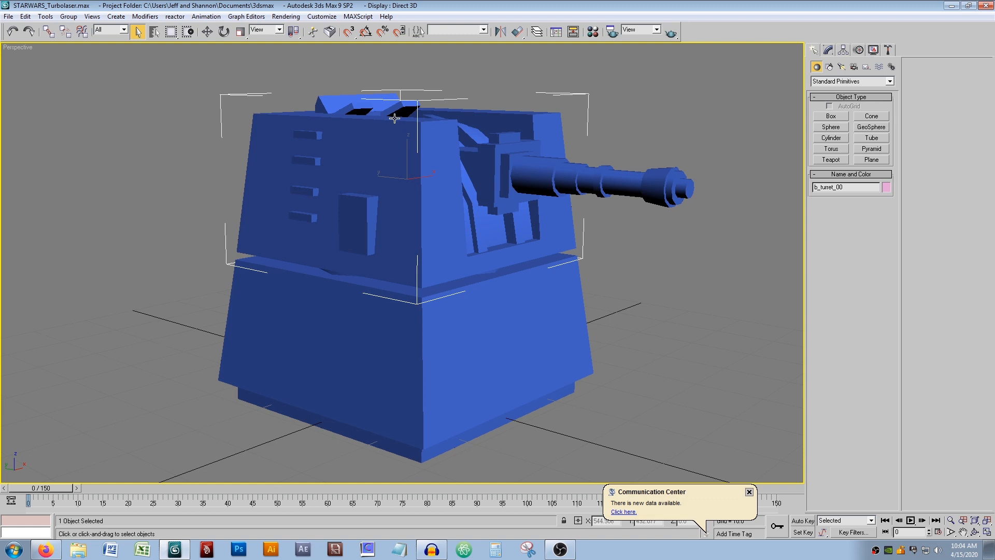
left_click(630, 176)
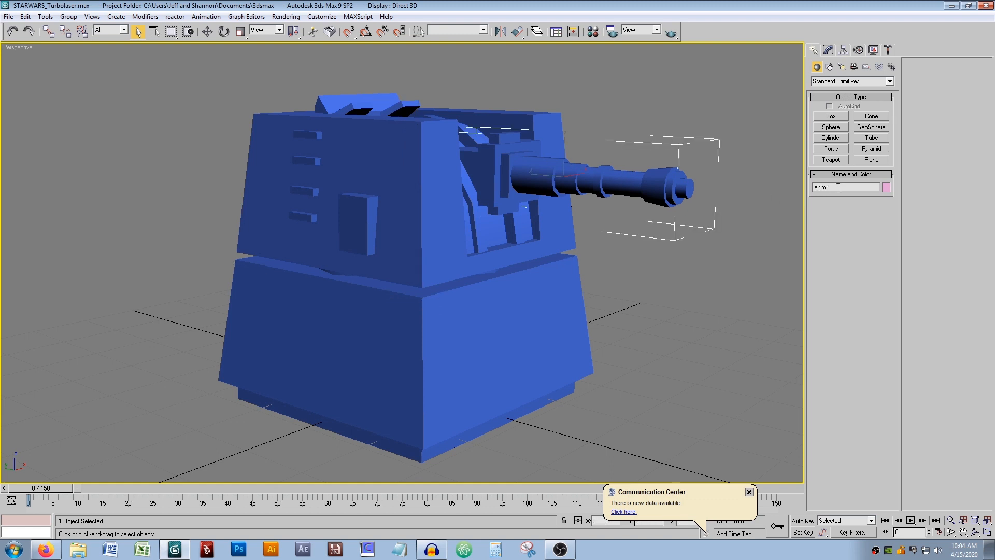
left_click(648, 124)
middle_click_drag(518, 166, 557, 181)
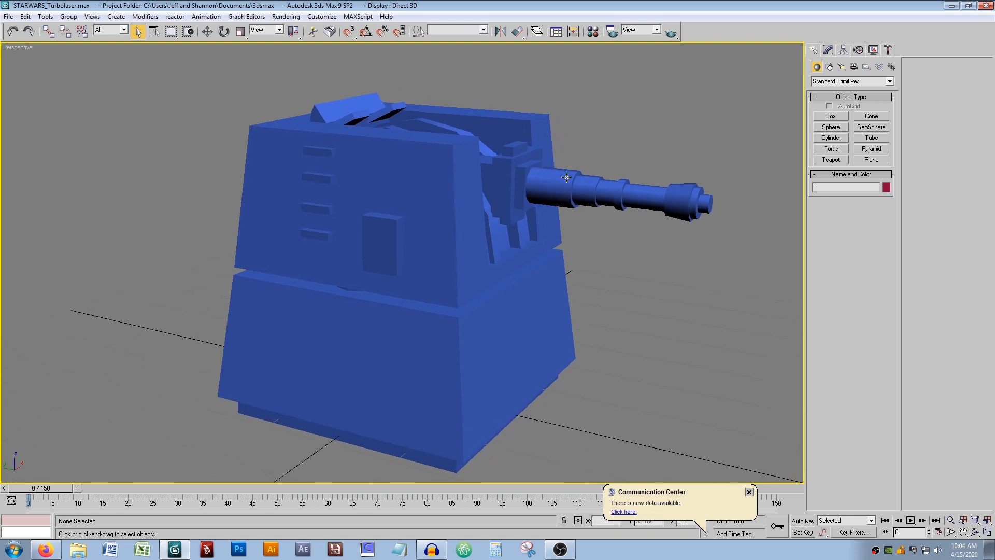
Step: Rename the gun barrel object as b_barrel_00
left_click(299, 136)
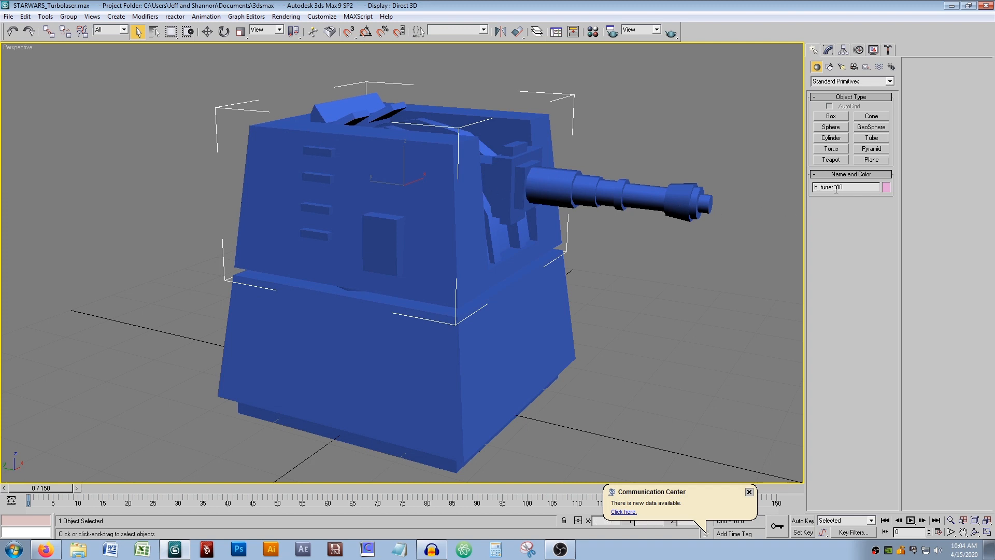
left_click(691, 193)
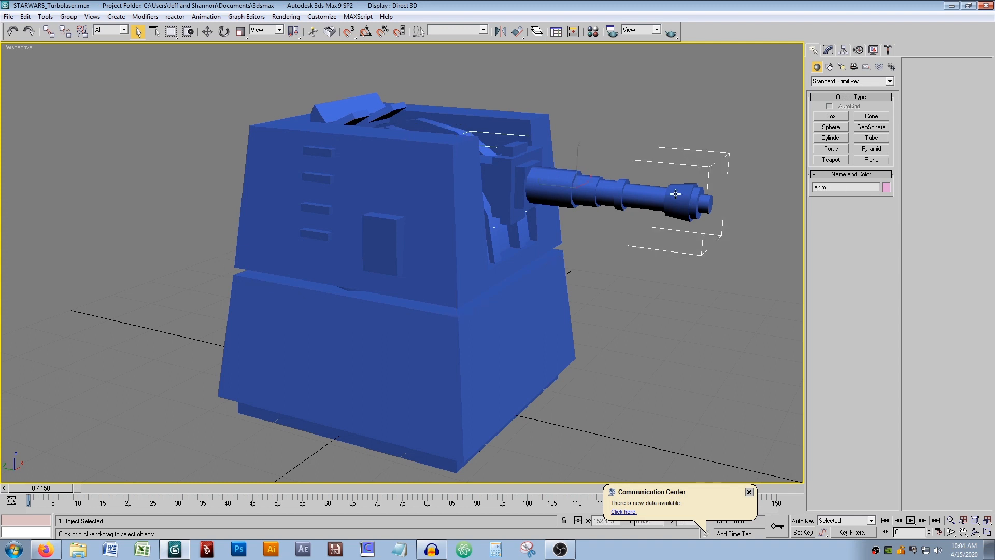
double_click(833, 188)
type("b_barrel_00")
left_click(619, 274)
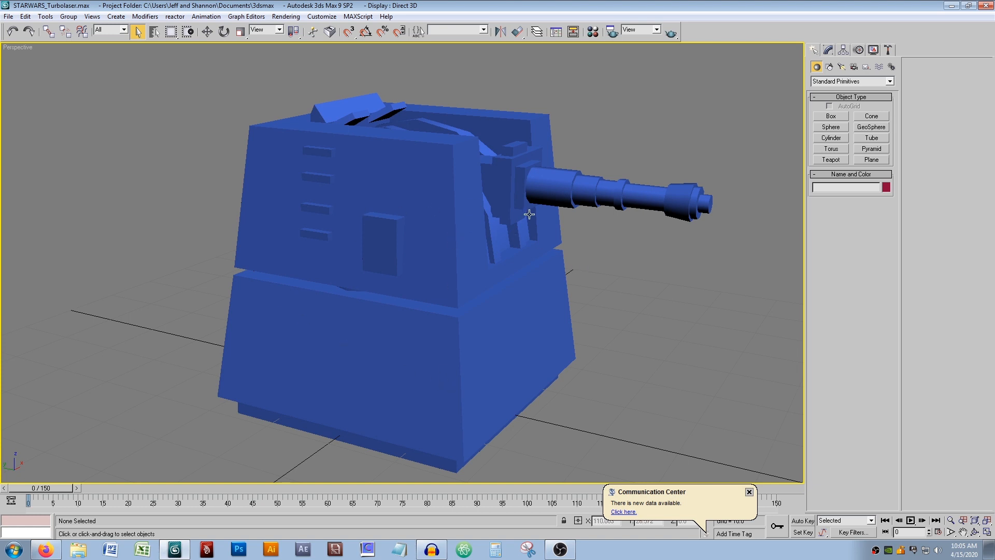
Step: Review how the turbolaser splits into separate base, turret and barrel objects by selecting each one
left_click(425, 332)
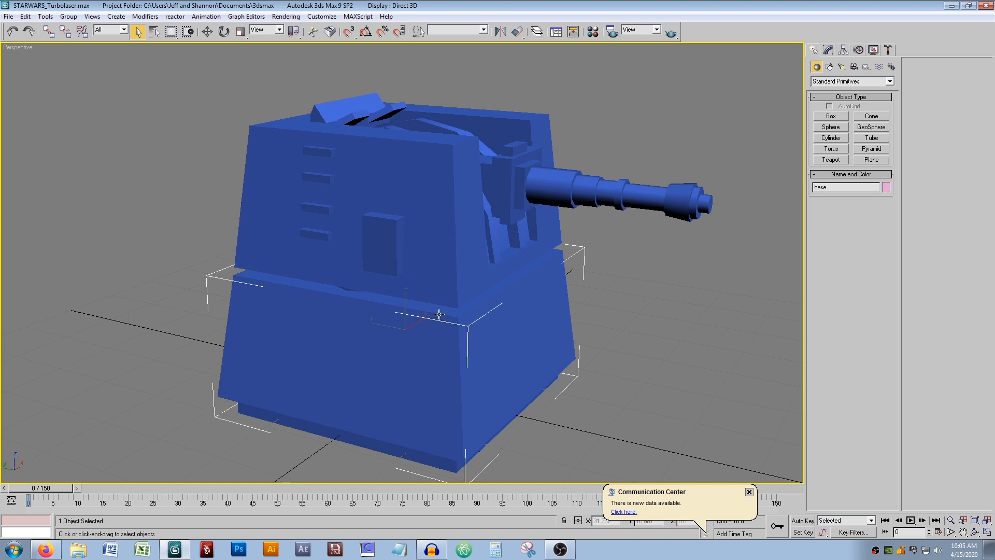
key("e")
mouse_move(415, 328)
left_mouse_down()
mouse_move(433, 318)
mouse_move(415, 331)
left_mouse_up()
left_click(608, 318)
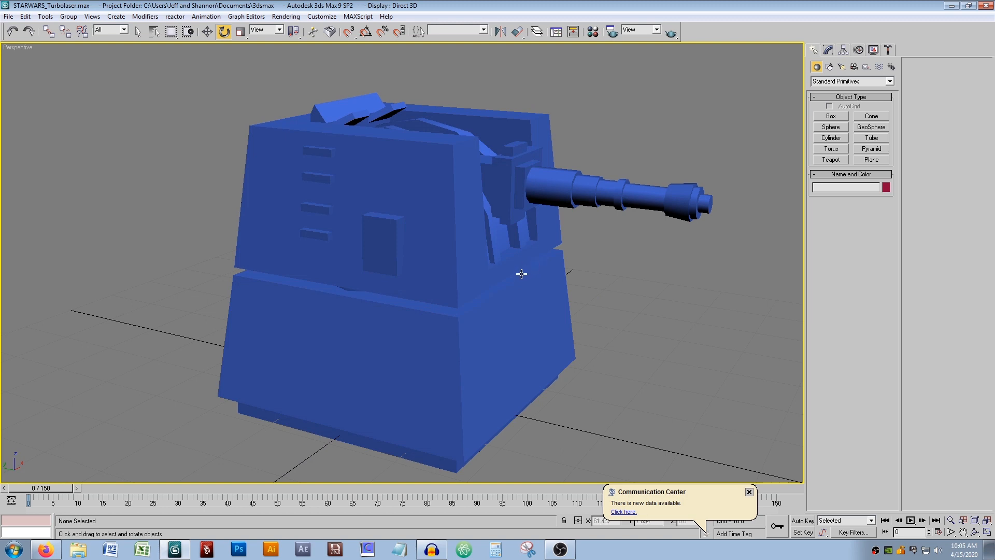
left_click(482, 265)
key("q")
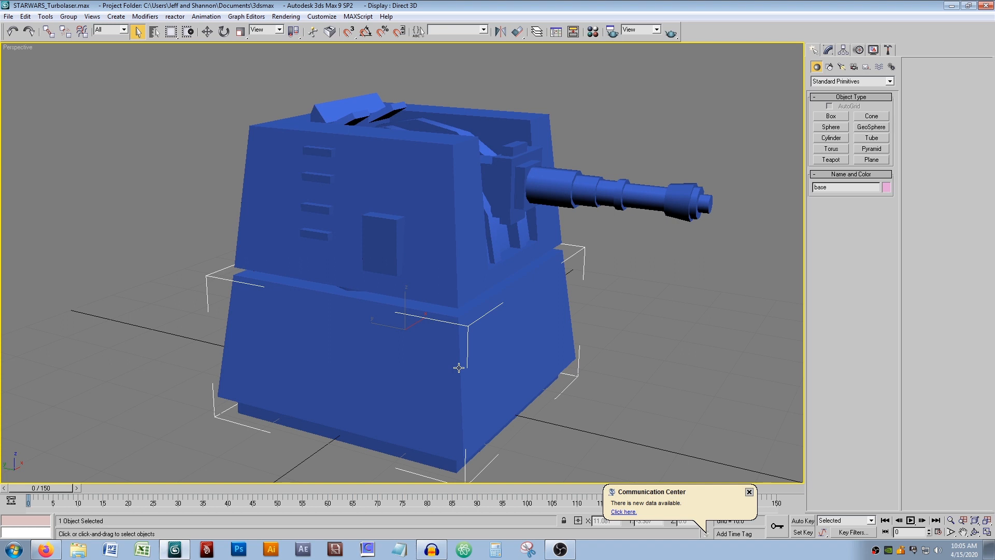
left_click(426, 161)
left_click(629, 194)
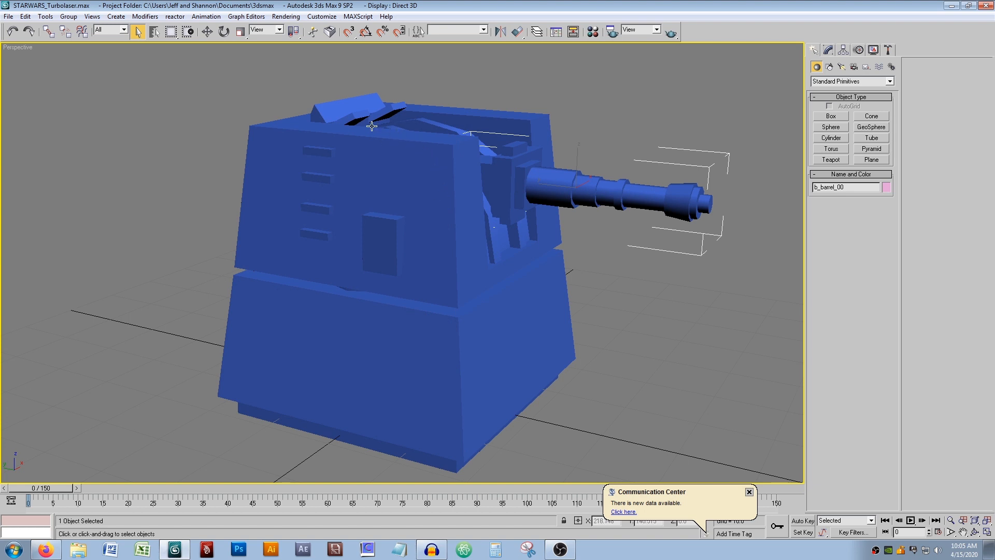
Step: Select the upper turret b_turret_00 and enable Affect Pivot Only for it
left_click(269, 142)
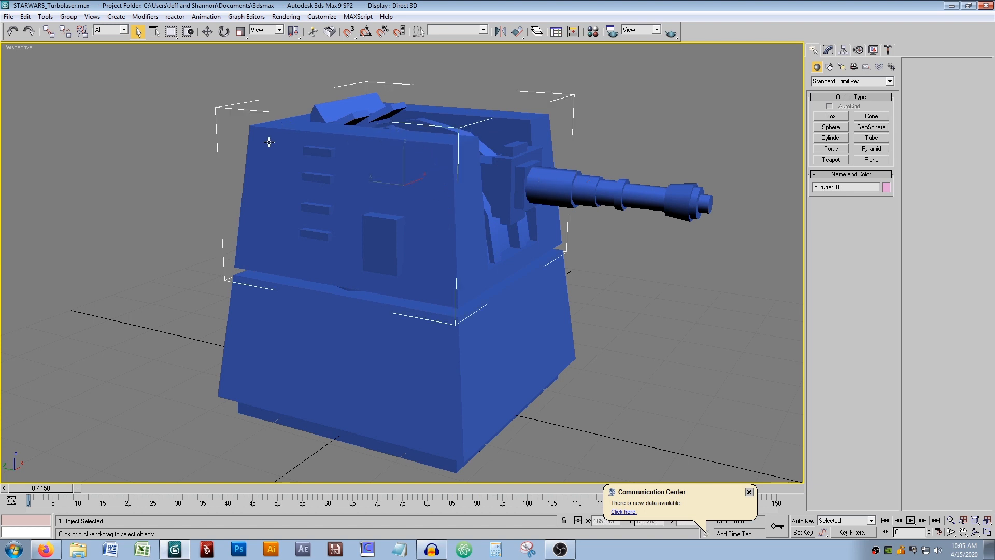
left_click(843, 50)
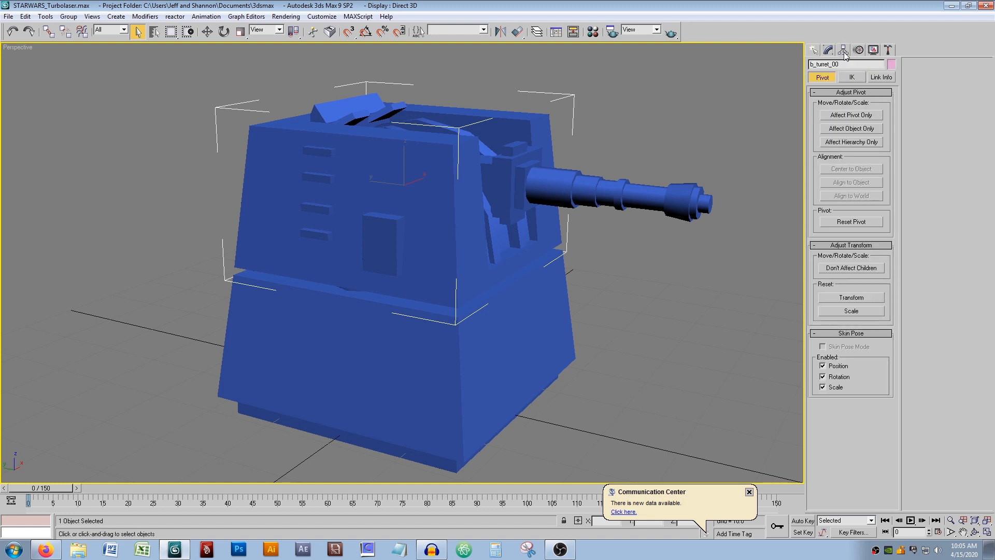
left_click(862, 115)
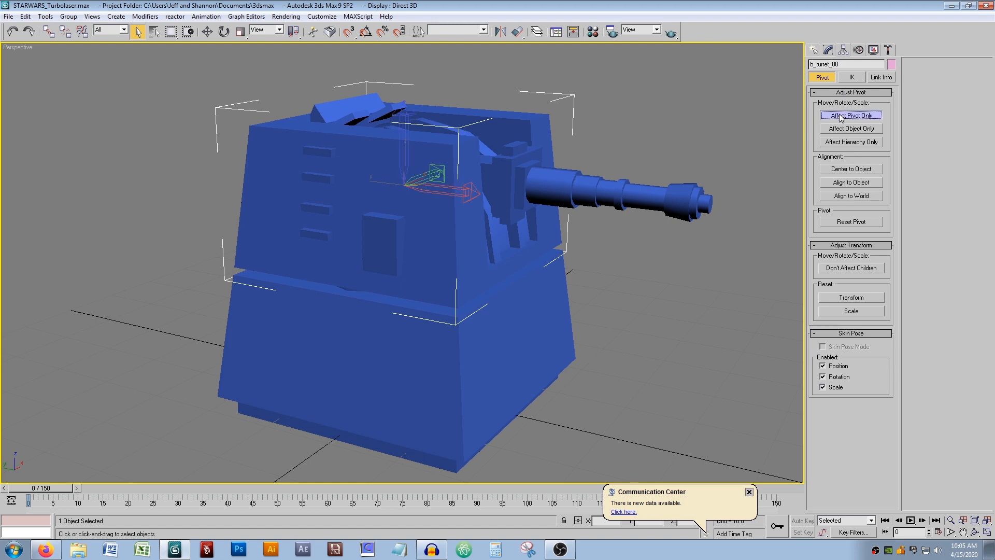
Step: Examine the turret's pivot position and the way the barrel sits in the housing from several angles
middle_click_drag(571, 119, 532, 156, "alt")
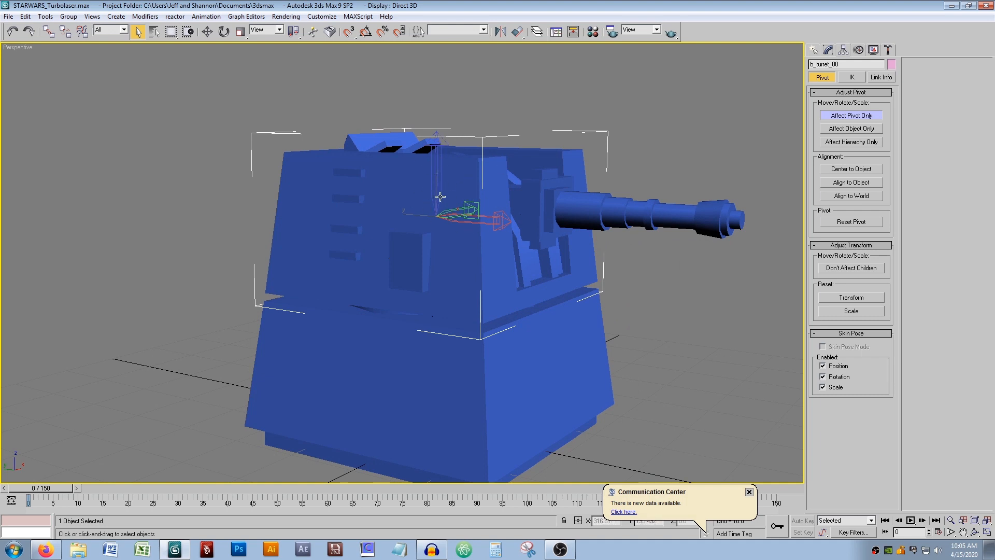
middle_click_drag(492, 177, 474, 197, "alt")
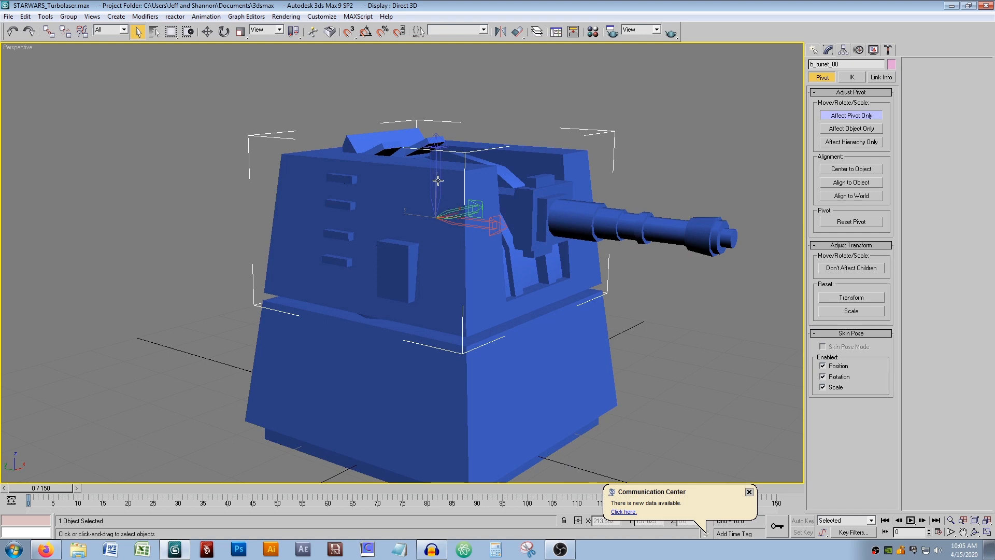
middle_click_drag(487, 184, 367, 201, "alt")
scroll(270, 249, "up", 5)
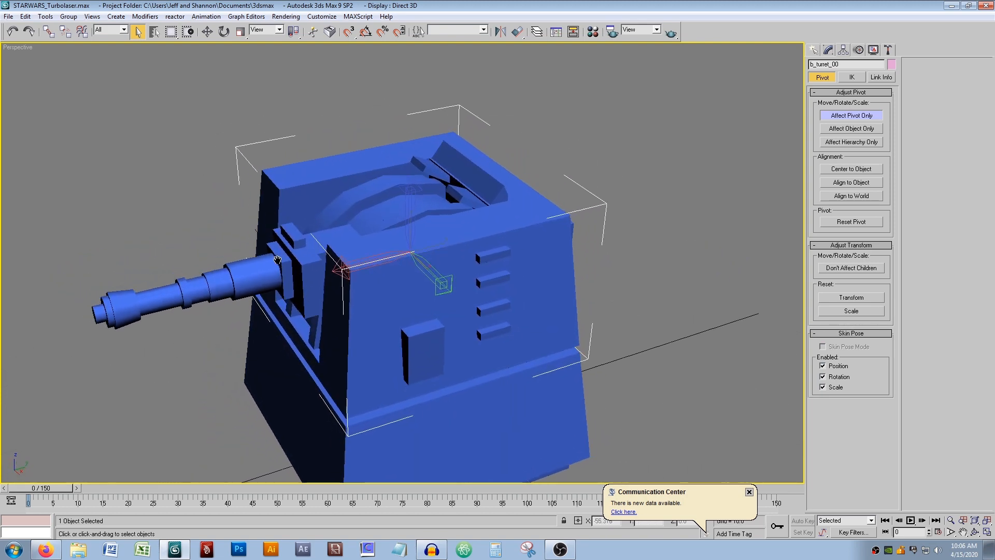
middle_click_drag(423, 240, 377, 257, "alt")
middle_click_drag(305, 246, 375, 234, "alt")
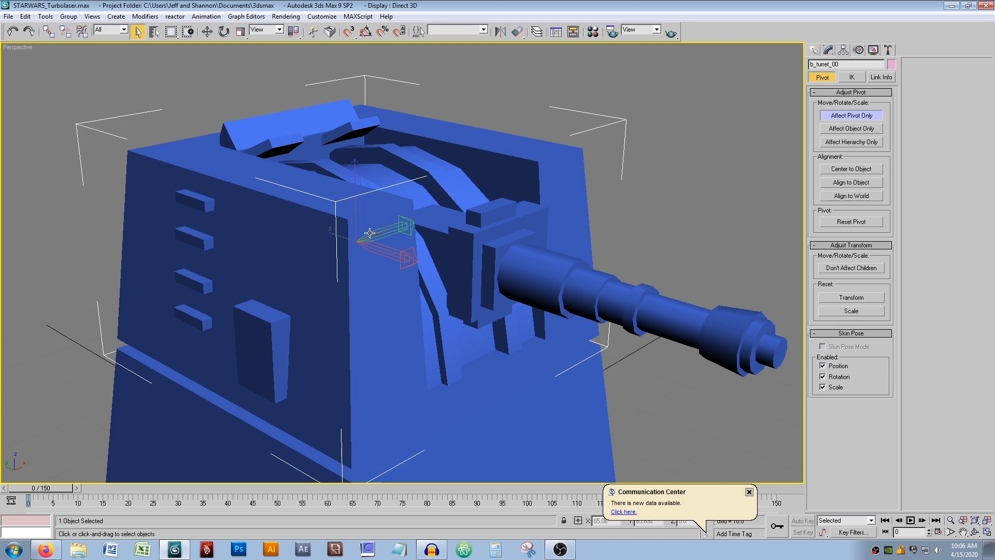
middle_click_drag(411, 201, 433, 199)
scroll(440, 195, "down", 4)
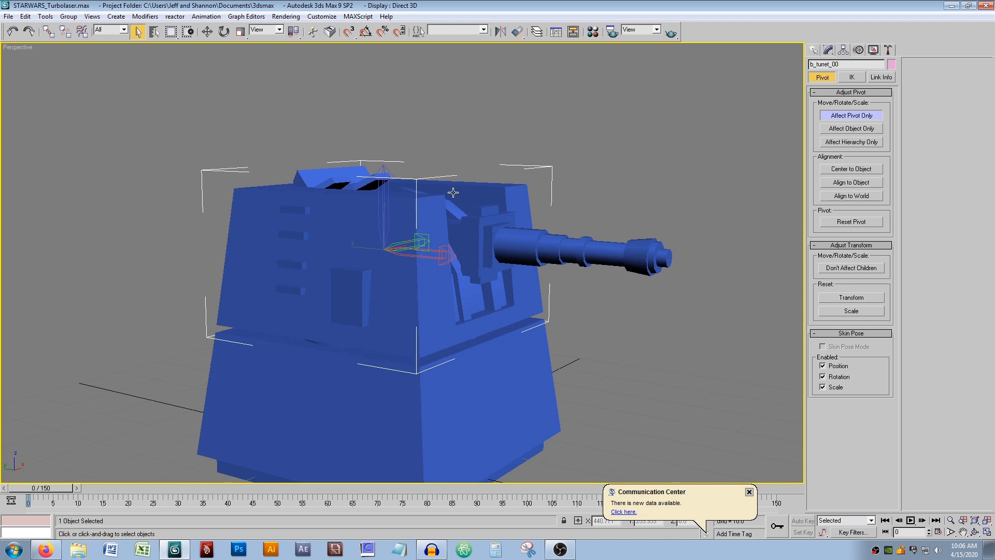
Step: Move the turret's pivot straight down to the bottom edge of the turret in the Left view
key("w")
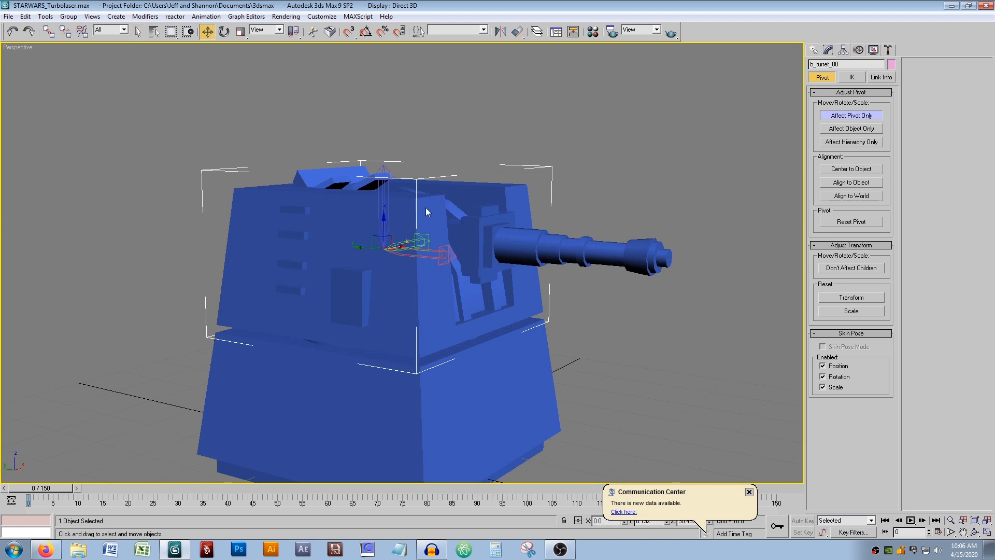
left_click(986, 532)
scroll(230, 343, "up", 4)
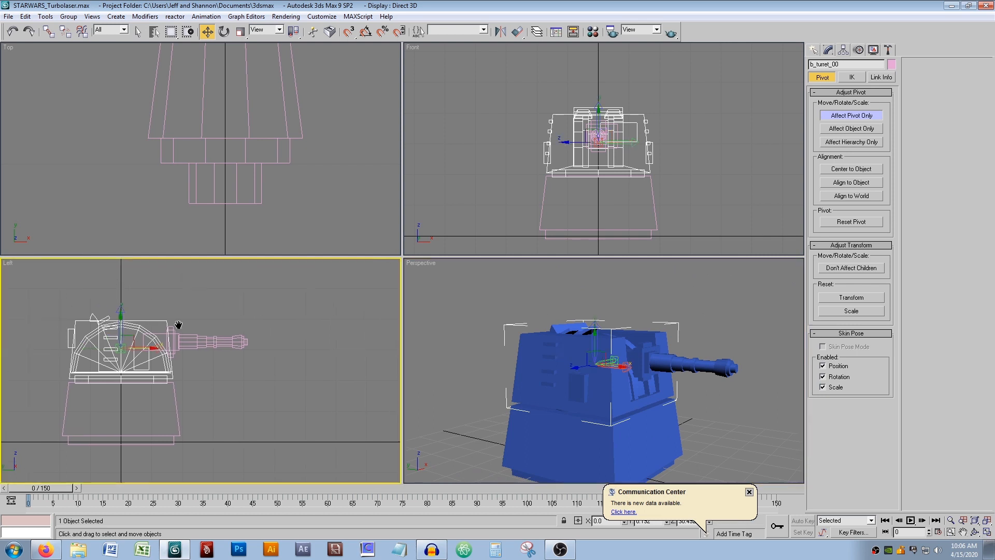
scroll(230, 343, "up", 4)
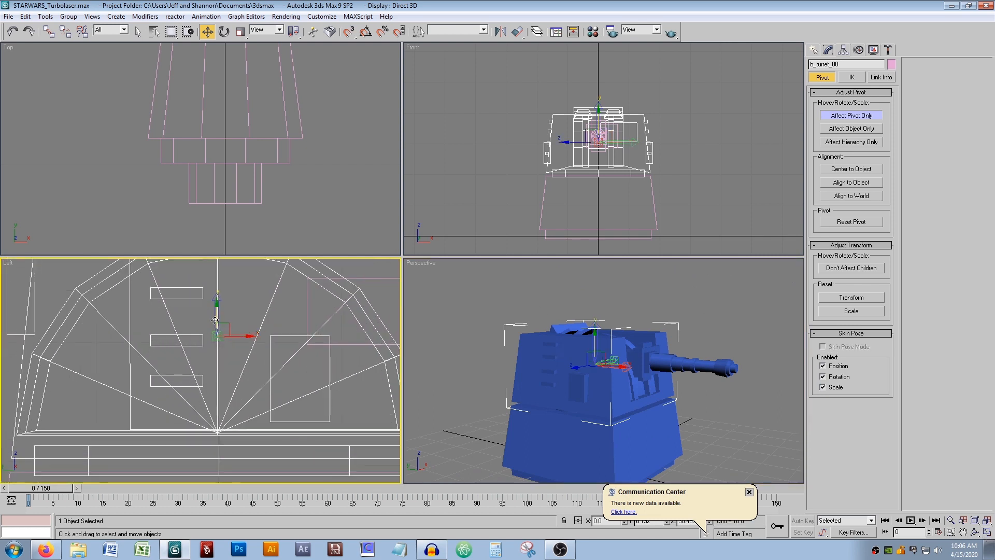
middle_click_drag(216, 303, 211, 285)
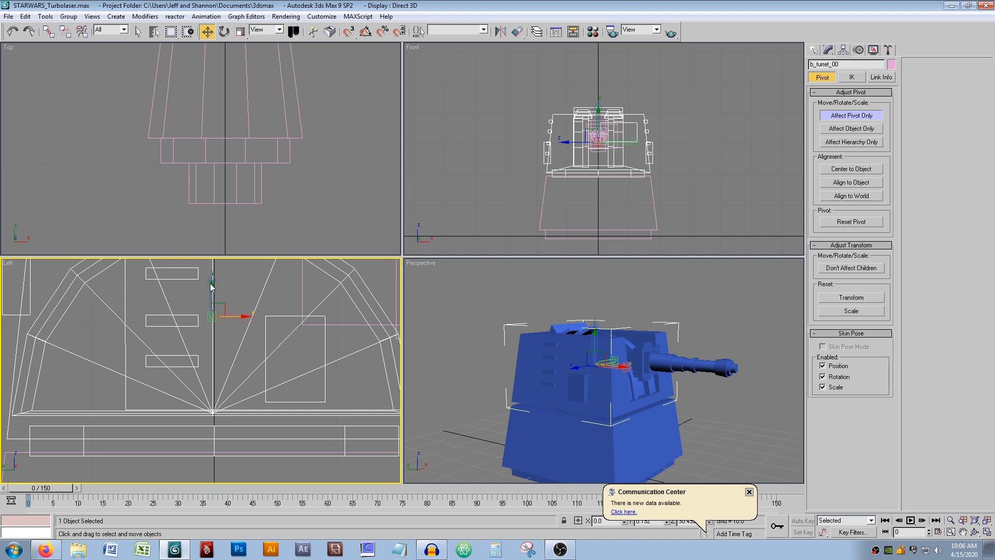
left_click_drag(211, 287, 239, 449)
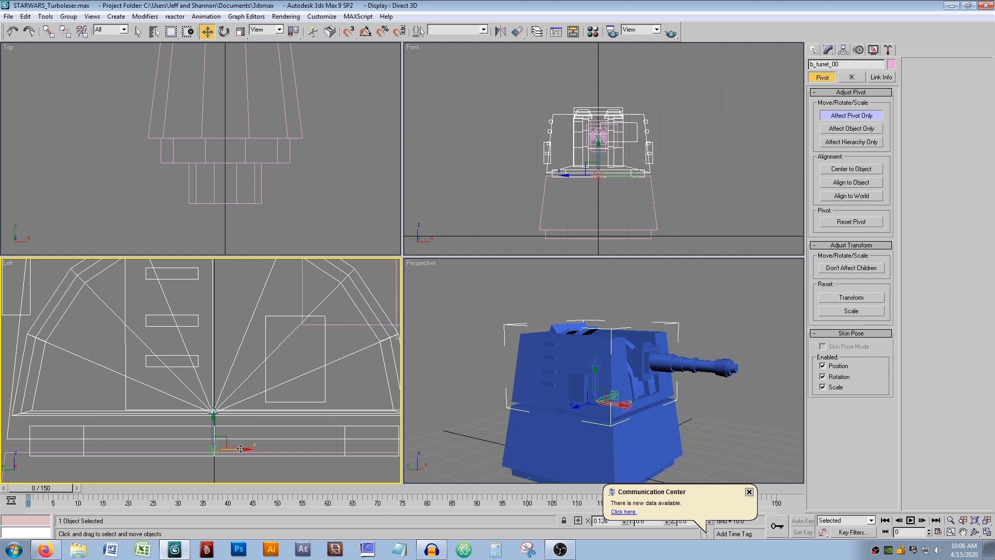
Step: Check the turret pivot's centring in the Top and Front views and turn off Affect Pivot Only
middle_click_drag(249, 164, 216, 325)
scroll(226, 117, "down", 5)
mouse_move(226, 117)
middle_mouse_down()
mouse_move(230, 278)
mouse_move(225, 141)
middle_mouse_up()
scroll(223, 145, "up", 3)
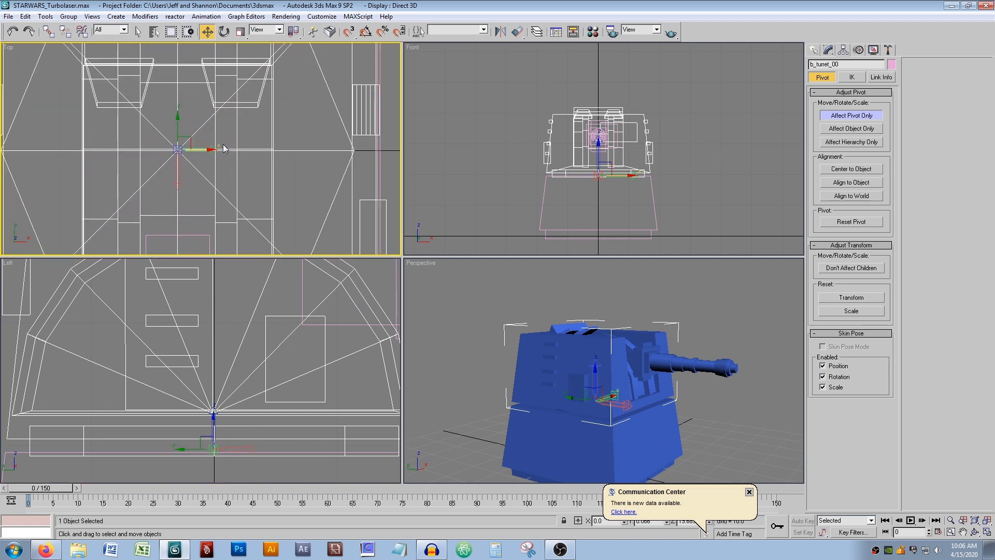
middle_click(630, 148)
scroll(636, 168, "up", 2)
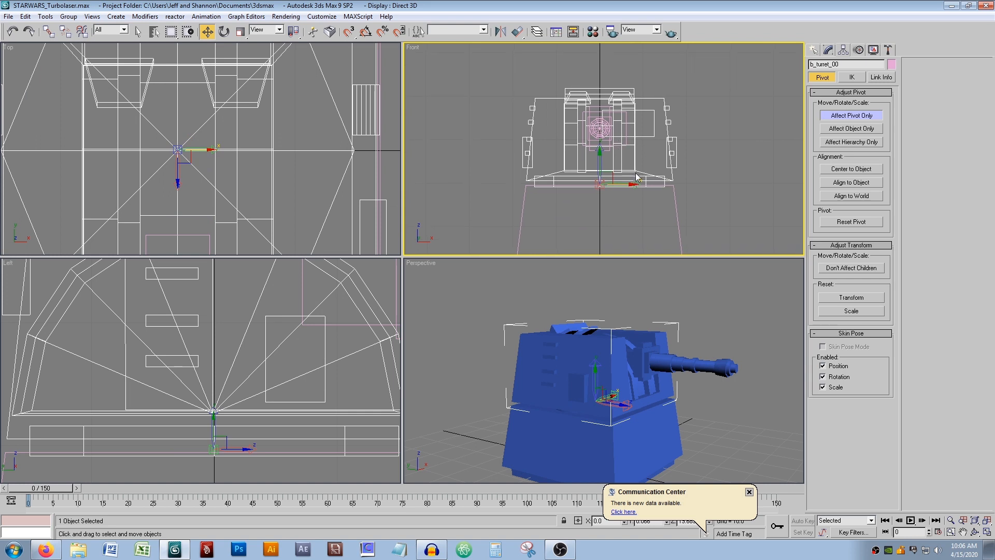
scroll(645, 170, "up", 2)
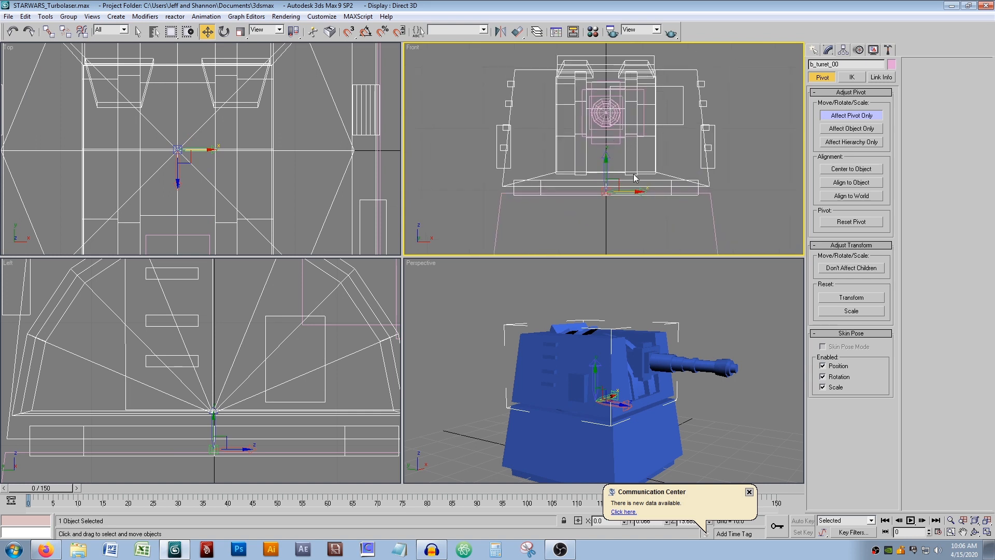
middle_click_drag(662, 181, 659, 200)
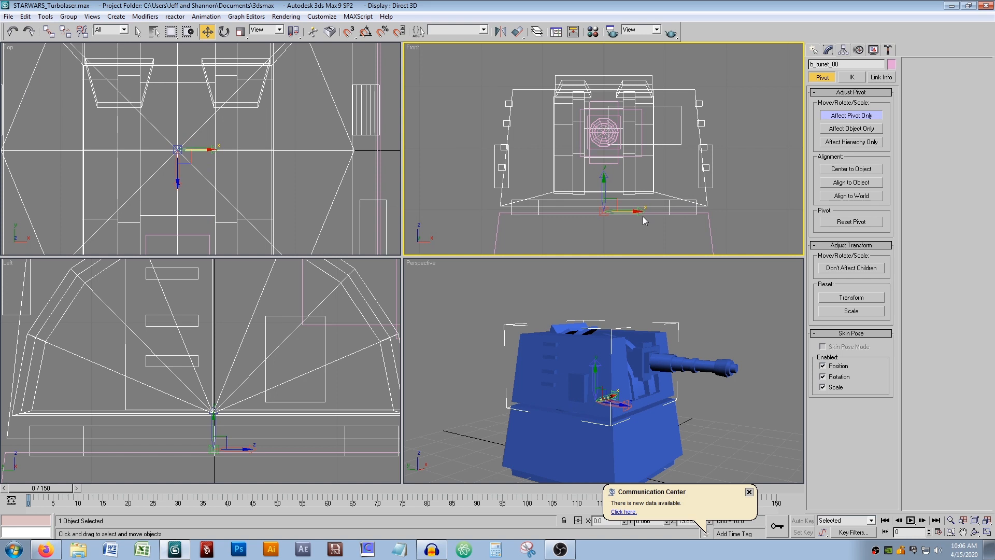
left_click(859, 116)
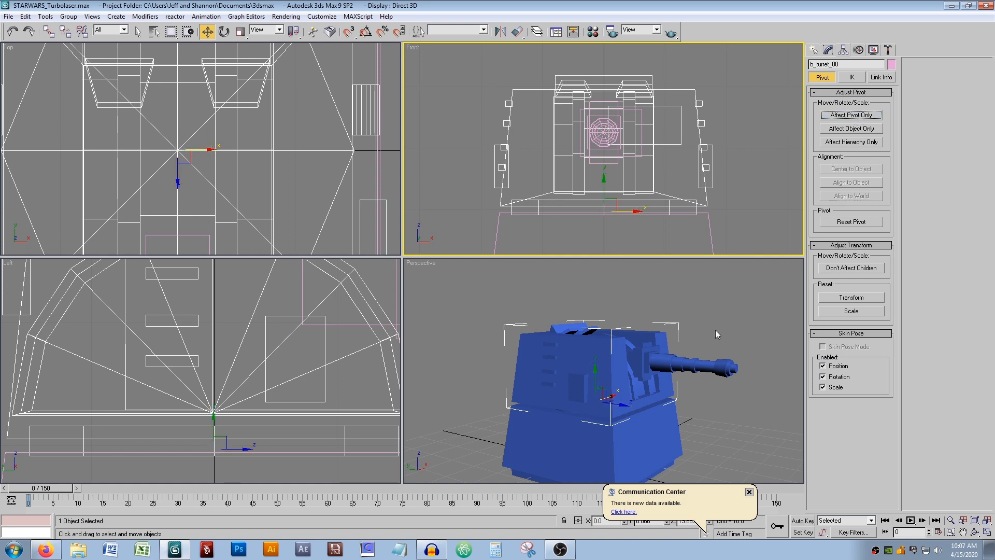
Step: Move only the pivot of b_barrel_00 back along the barrel to its rear end inside the turret
left_click(720, 365)
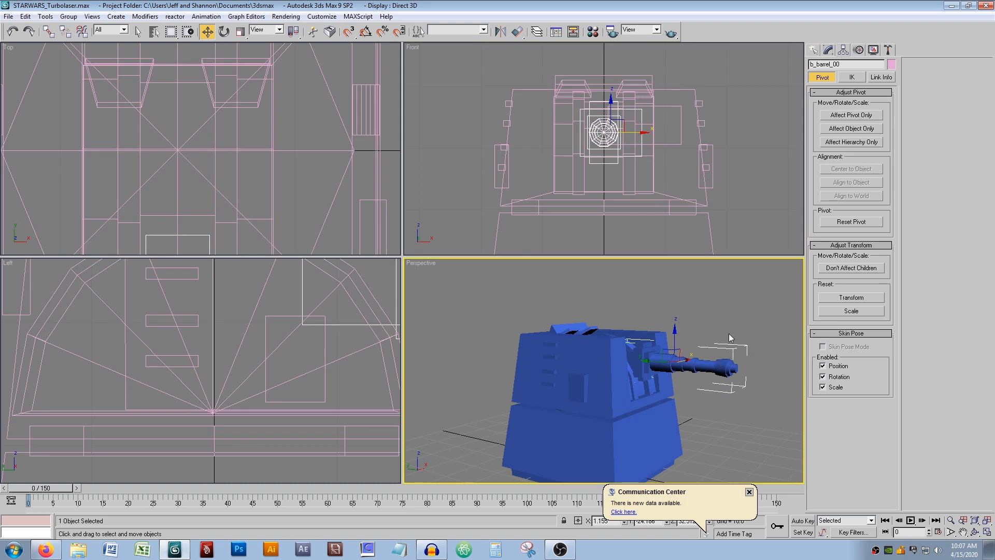
left_click(848, 116)
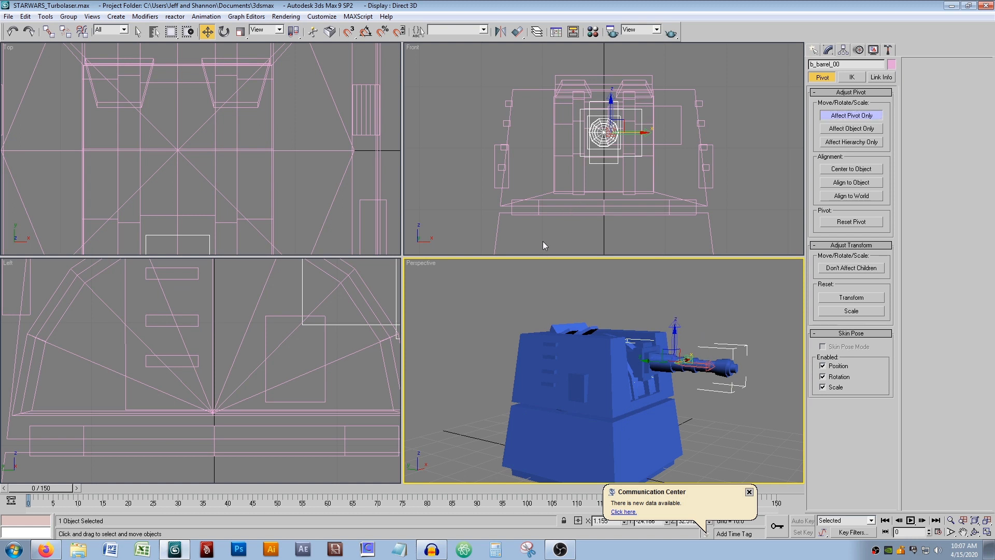
scroll(183, 294, "down", 4)
middle_click_drag(167, 306, 128, 323)
middle_click_drag(307, 308, 260, 300)
scroll(308, 308, "up", 2)
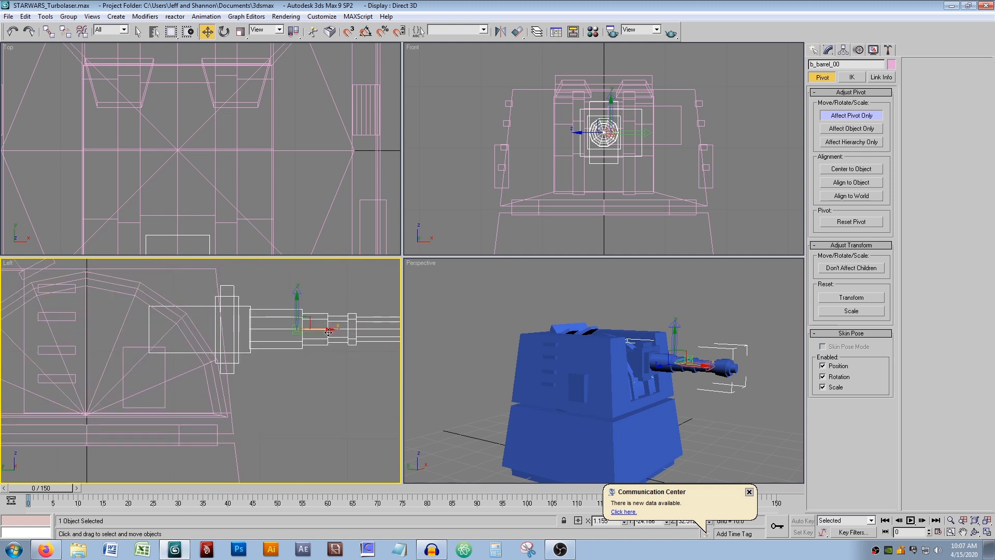
left_click_drag(330, 330, 184, 316)
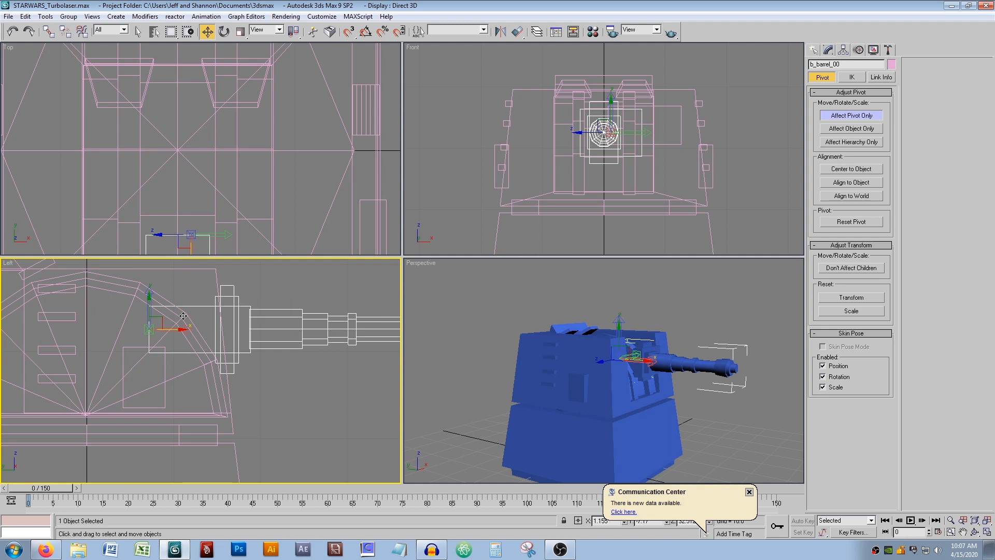
Step: Turn off Affect Pivot Only and test-rotate b_turret_00 about its new pivot in the Perspective view, cancelling each rotation
left_click(863, 118)
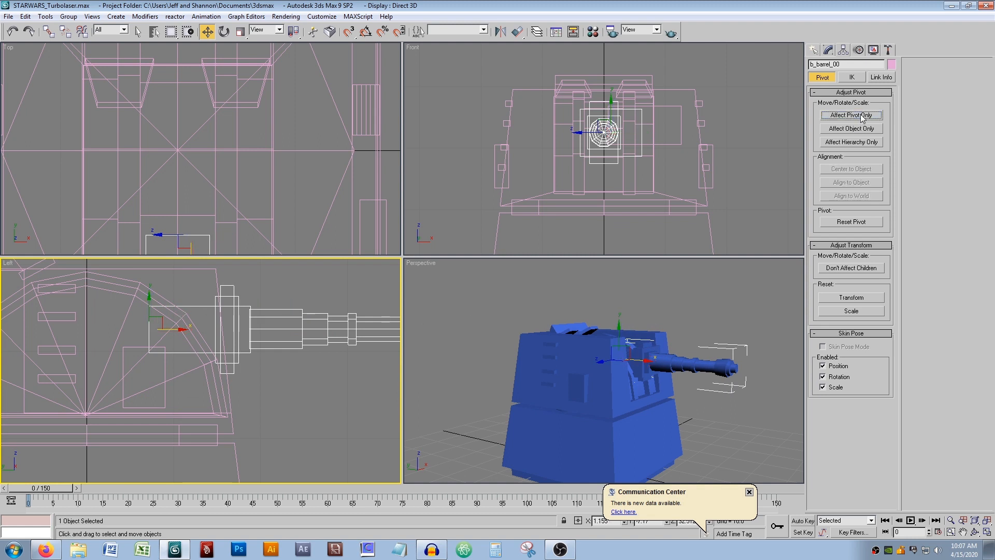
right_click(676, 312)
left_click(565, 347)
key("e")
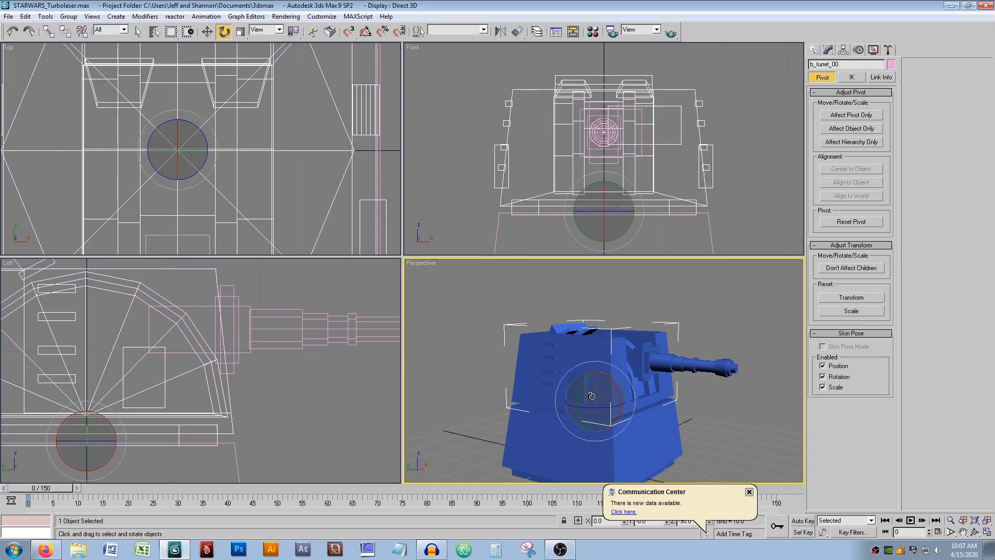
left_click_drag(597, 408, 614, 296)
left_click(677, 364)
key("ctrl+z")
left_click(671, 286)
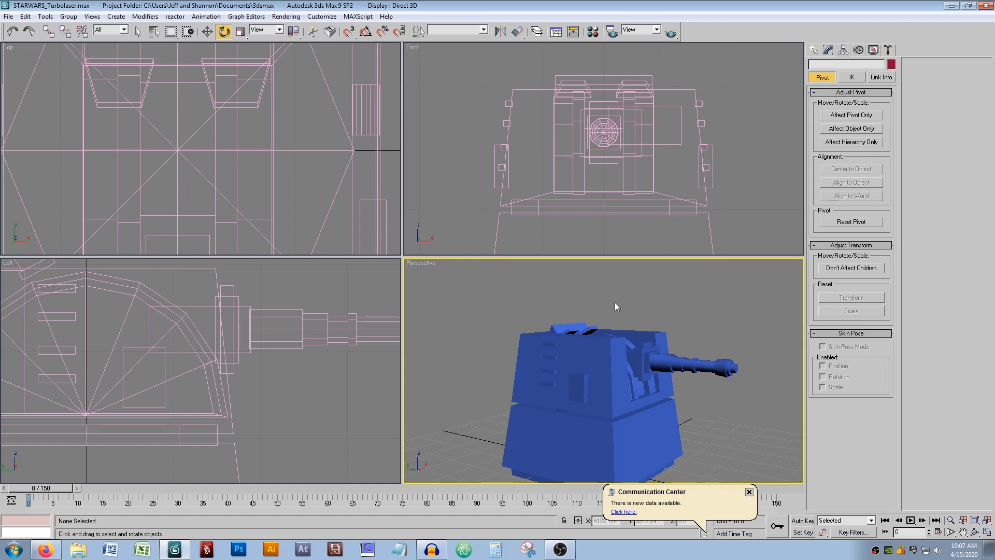
middle_click_drag(615, 302, 611, 296)
left_click(565, 345)
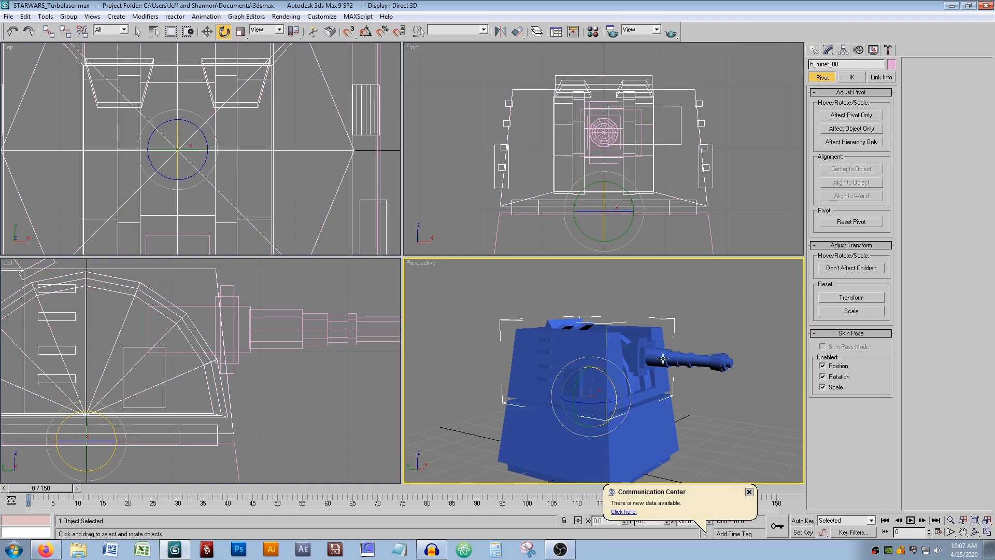
left_click_drag(601, 403, 559, 379)
left_click(485, 323)
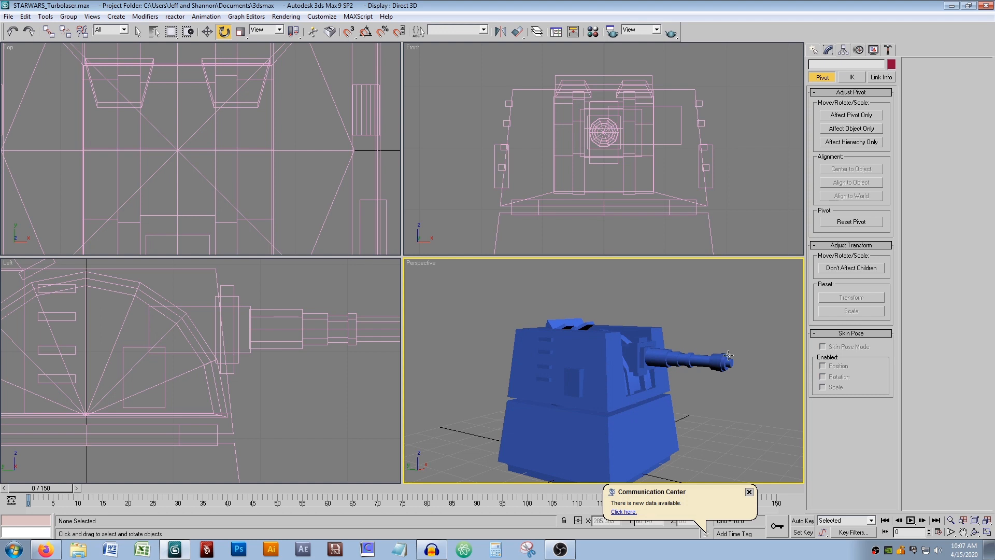
Step: Link b_barrel_00 to b_turret_00 so the turret is the barrel's parent
left_click(728, 362)
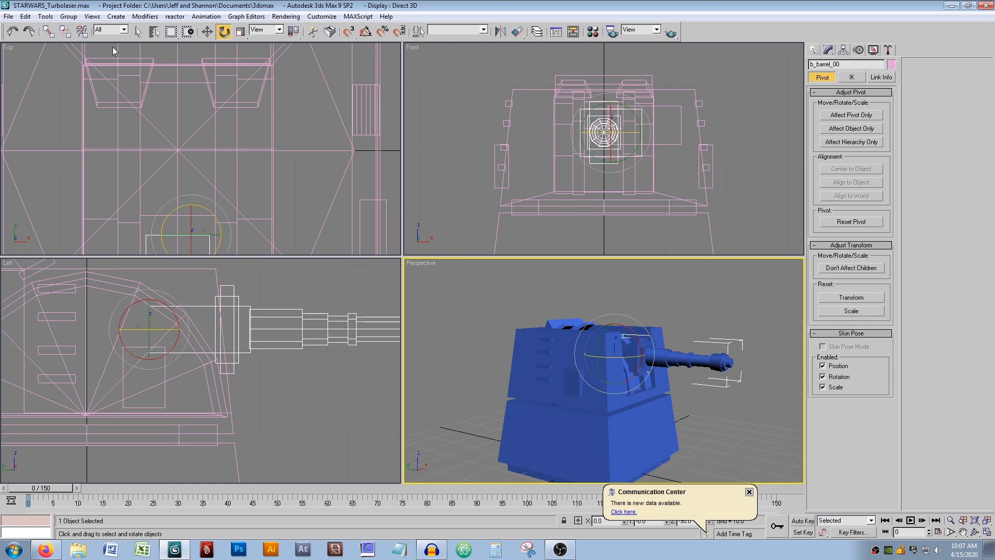
left_click(47, 32)
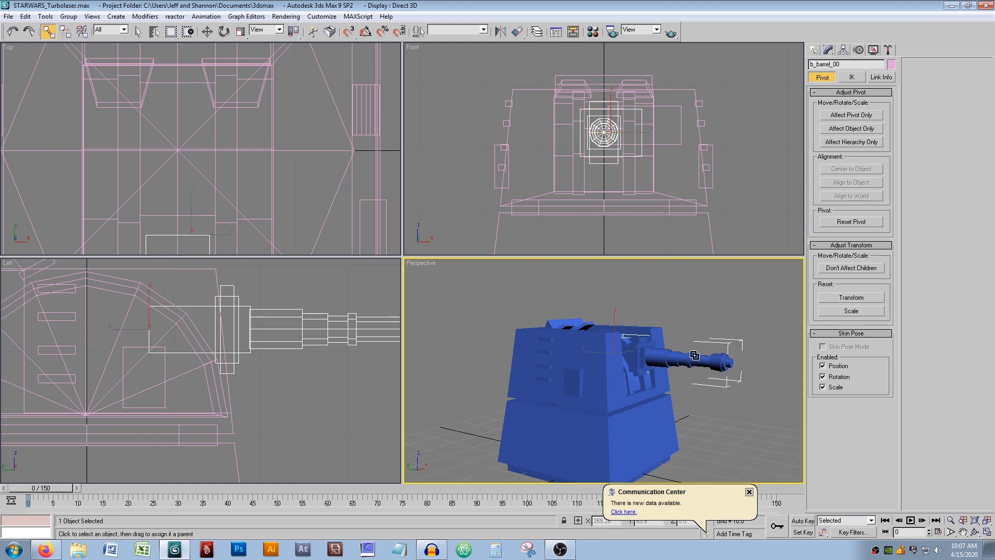
left_click_drag(694, 355, 526, 342)
key("q")
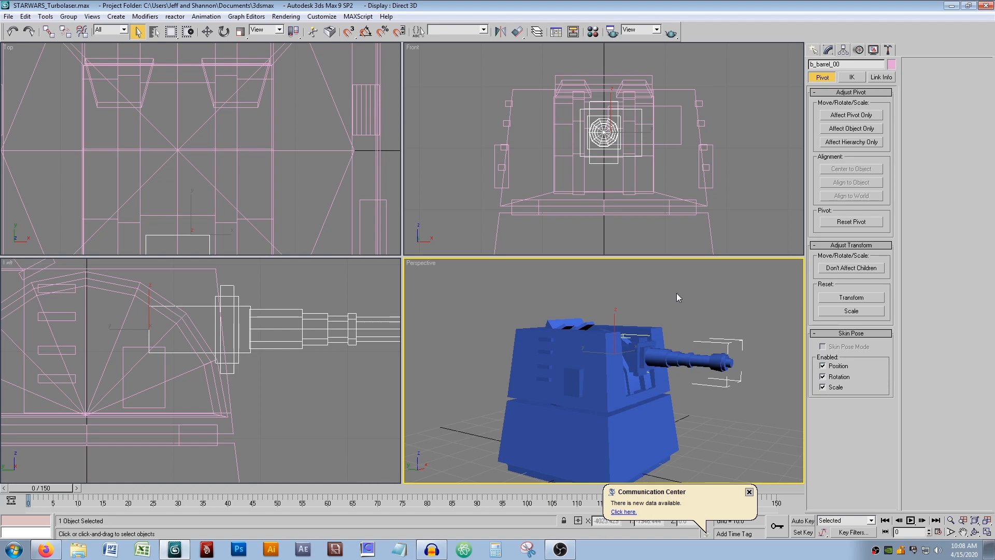
Step: Test-rotate the turret with its linked barrel in the Perspective view, without keeping the rotation
left_click(534, 336)
key("e")
left_click_drag(592, 401, 716, 309)
left_click(716, 309)
middle_click_drag(605, 307, 591, 310, "alt")
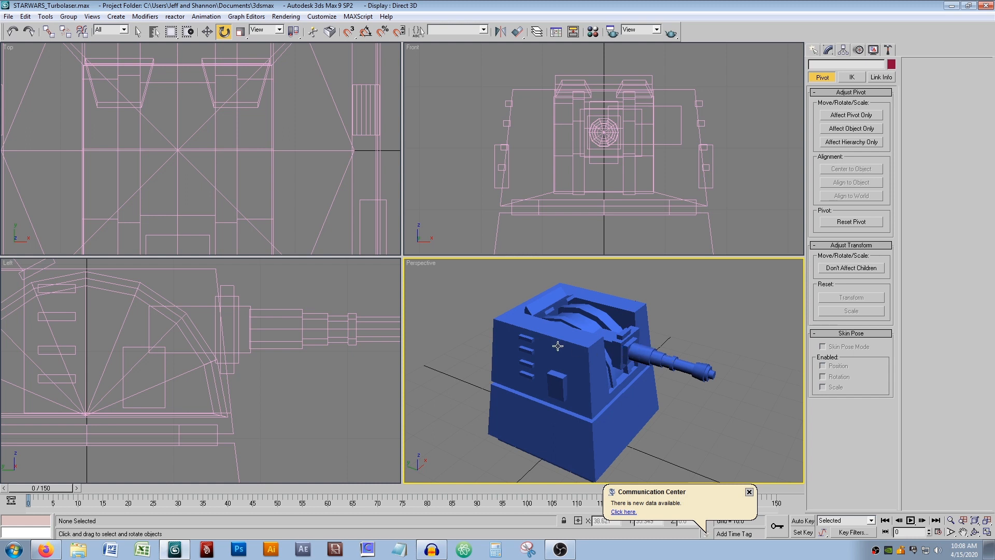
left_click(514, 325)
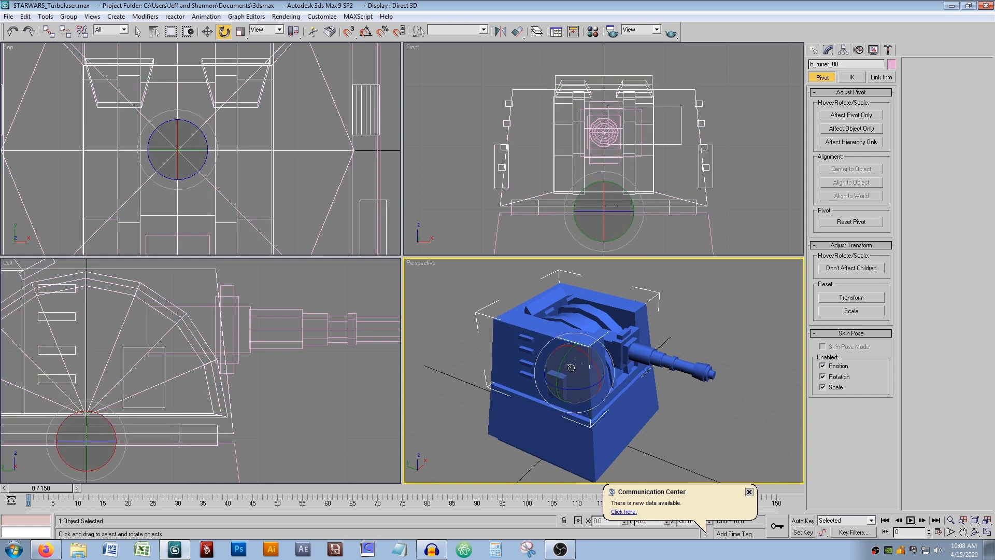
mouse_move(572, 370)
left_mouse_down()
mouse_move(534, 391)
mouse_move(583, 379)
mouse_move(571, 380)
left_mouse_up()
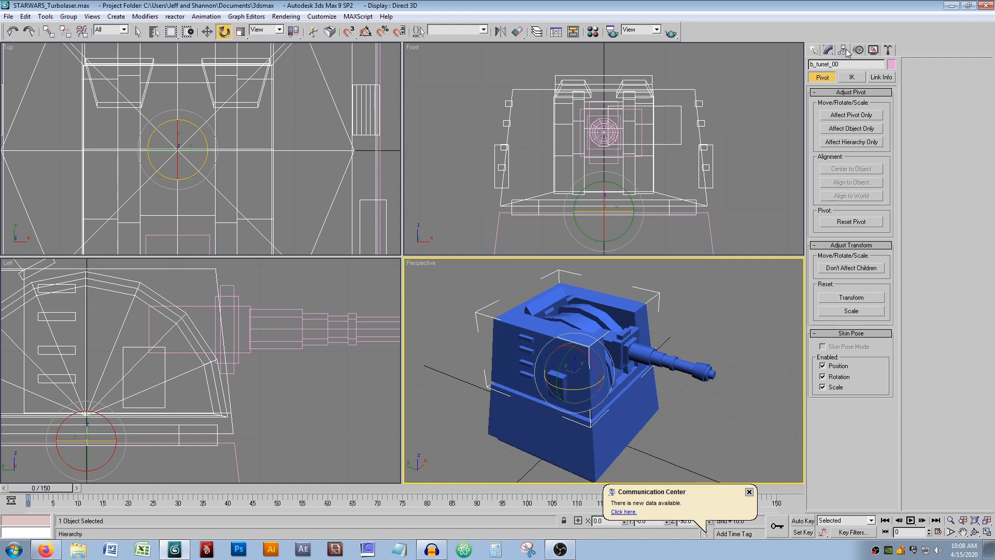
Step: Lock b_turret_00's rotation on the X and Y axes in its link settings and try rotating the turret
left_click(885, 78)
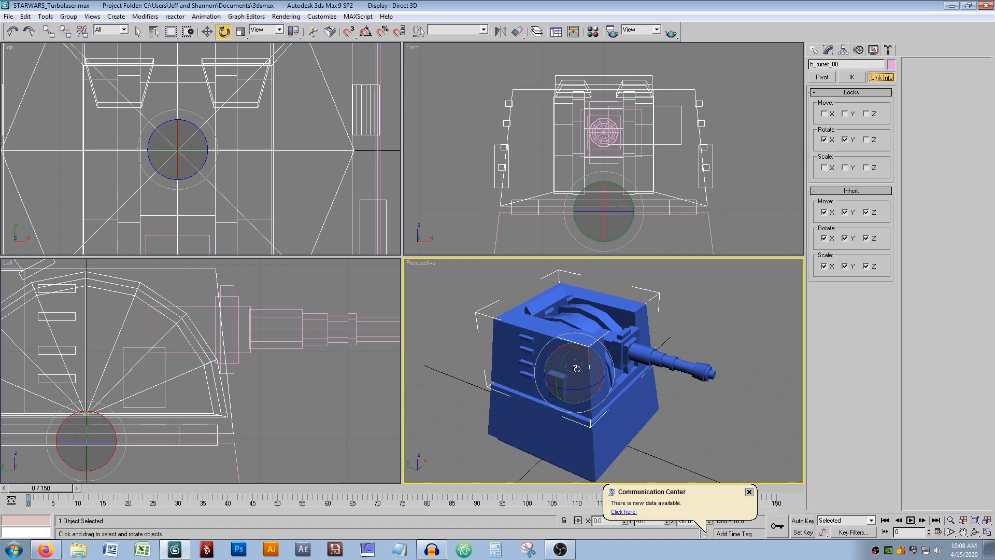
middle_click_drag(579, 366, 580, 339)
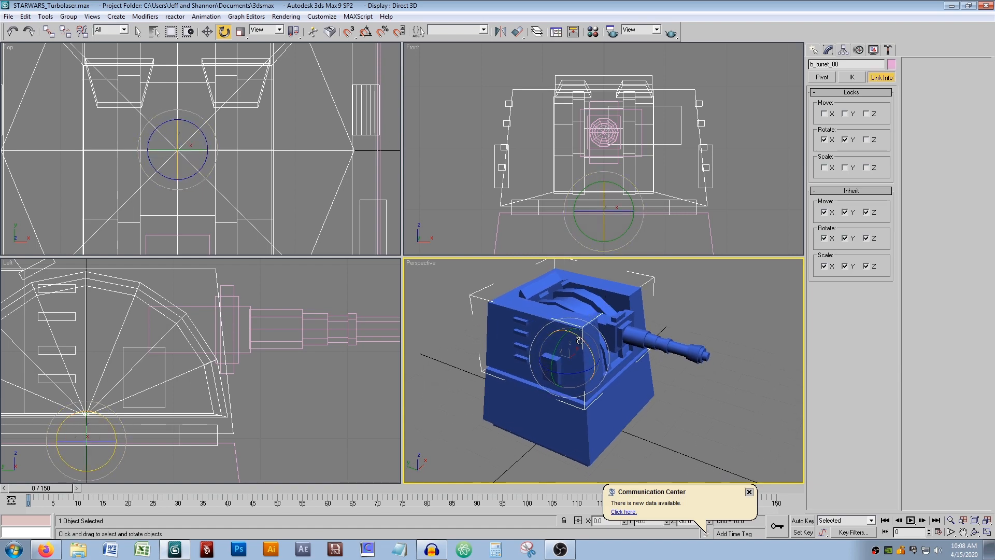
left_click_drag(584, 342, 679, 282)
left_click(698, 318)
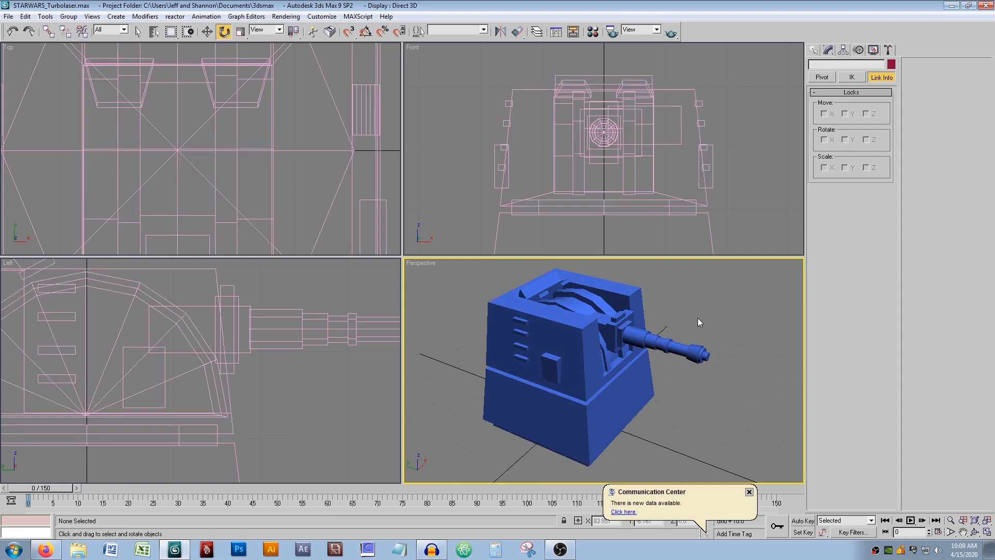
Step: Lock b_barrel_00's rotation on the Z axis and test-rotate the barrel, cancelling the rotation
left_click(666, 343)
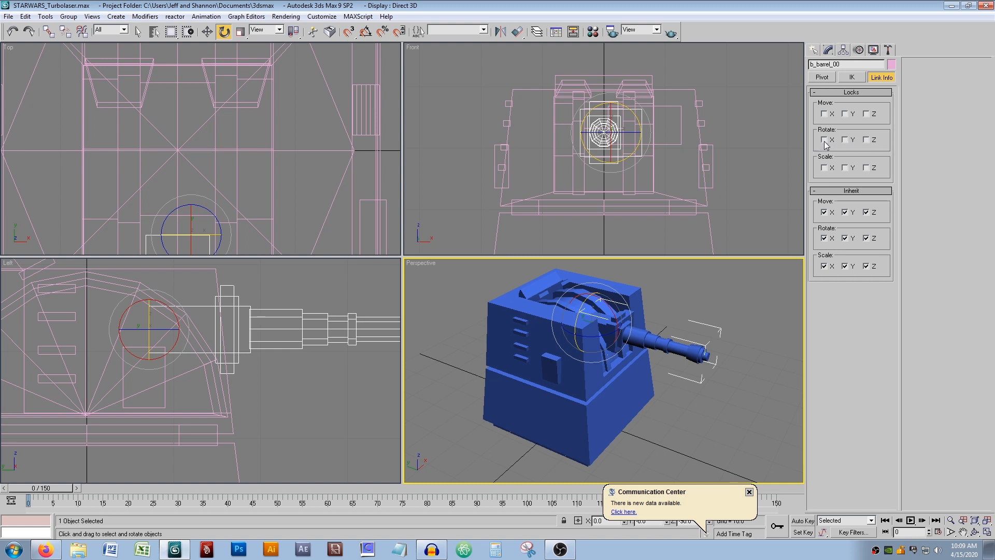
left_click(865, 139)
mouse_move(616, 316)
left_mouse_down()
mouse_move(624, 332)
mouse_move(595, 346)
left_mouse_up()
right_click(595, 346)
left_click(741, 311)
Step: Test-rotate the turret together with the barrel once more with the rotation locks in place
middle_click_drag(628, 297, 581, 317)
left_click(534, 319)
key("q")
key("e")
left_click_drag(572, 363, 708, 332)
left_click(707, 328)
key("q")
middle_click_drag(657, 332, 672, 325, "alt")
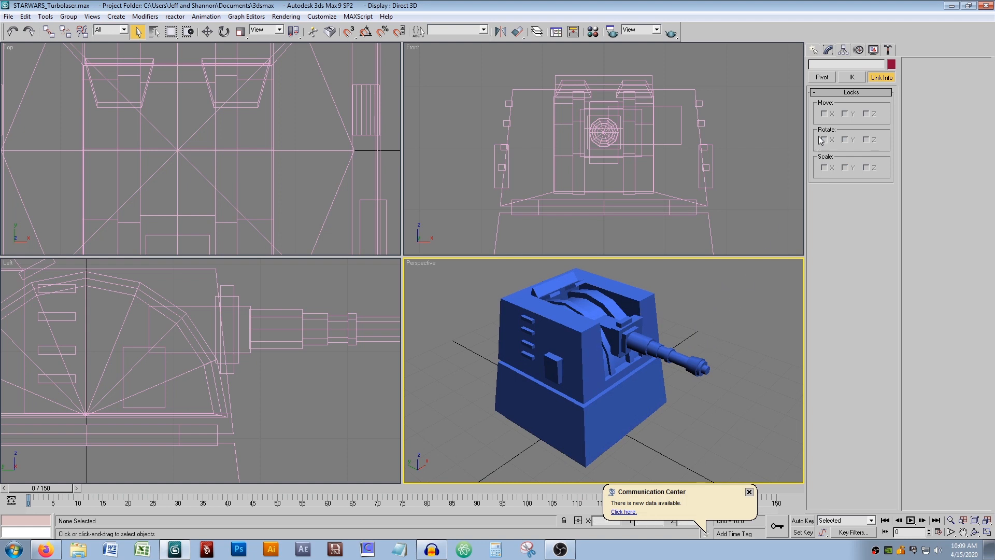
Step: Create a Dummy helper at the front tip of the barrel in the Left view
left_click(811, 51)
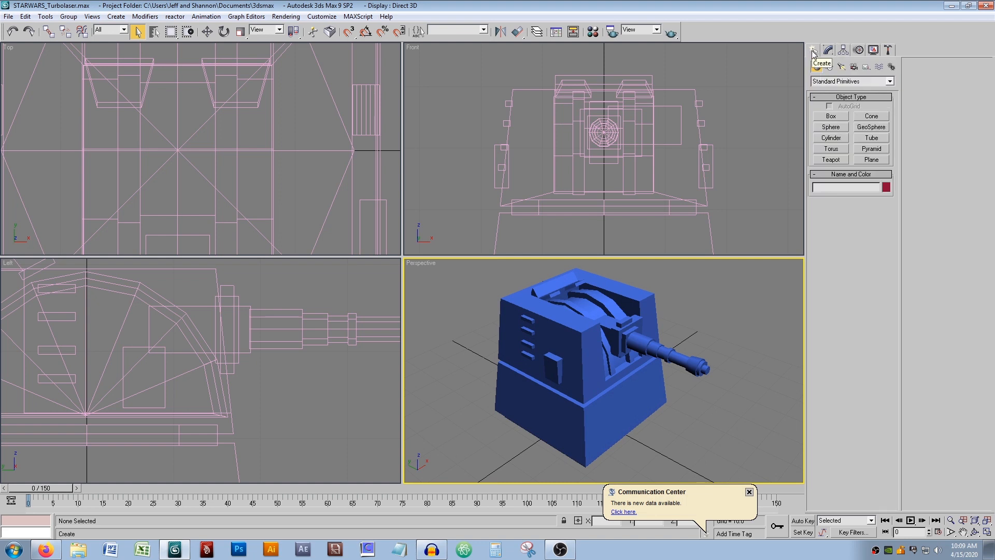
left_click(868, 69)
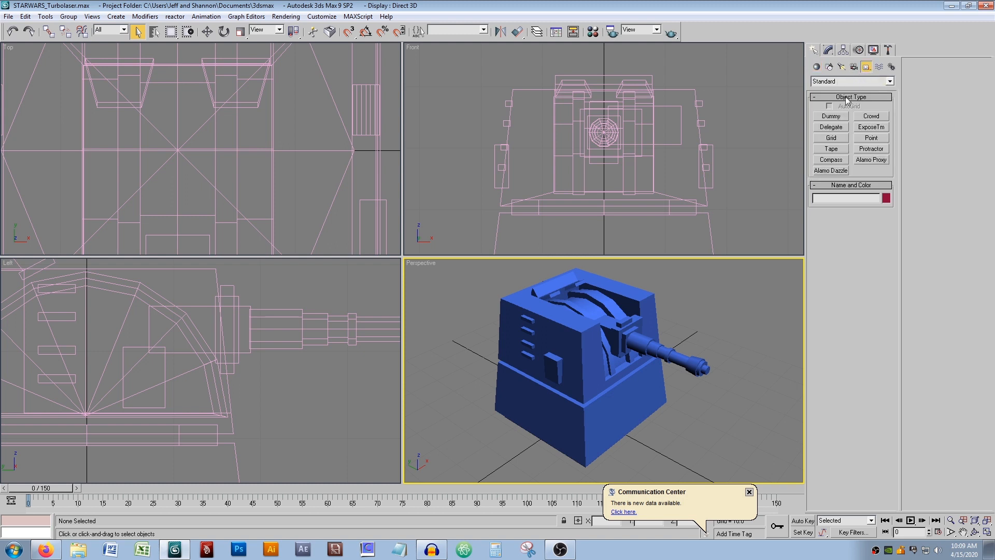
left_click(831, 116)
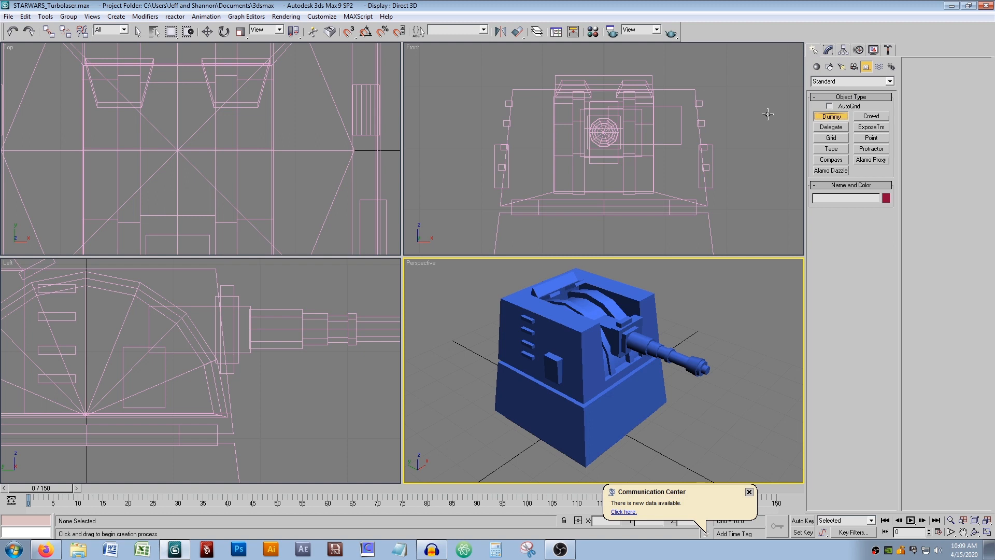
middle_click_drag(376, 326, 72, 332)
middle_click_drag(191, 329, 241, 313)
left_click_drag(243, 312, 259, 330)
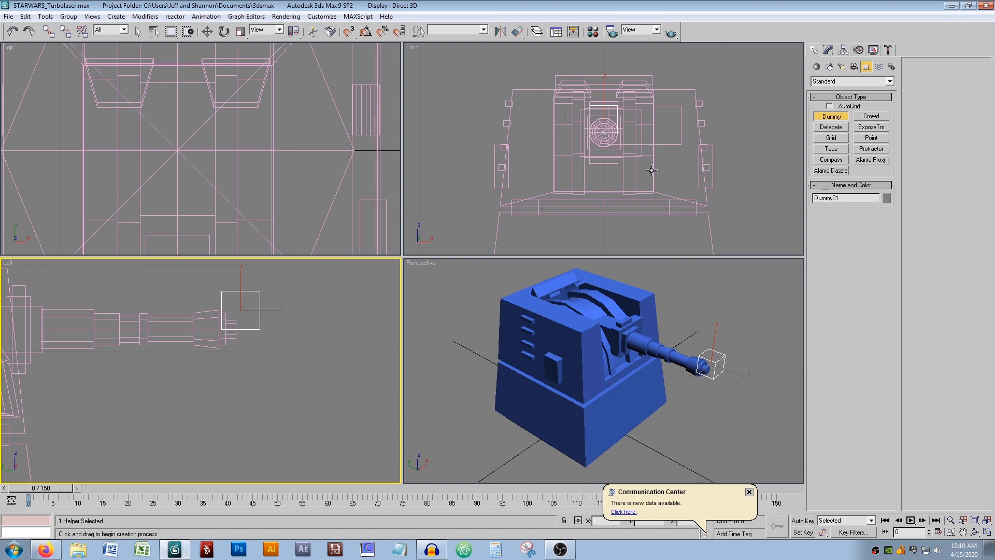
Step: Center the new dummy's pivot to the object using Affect Pivot Only, check it around the muzzle, and leave that mode
left_click(842, 50)
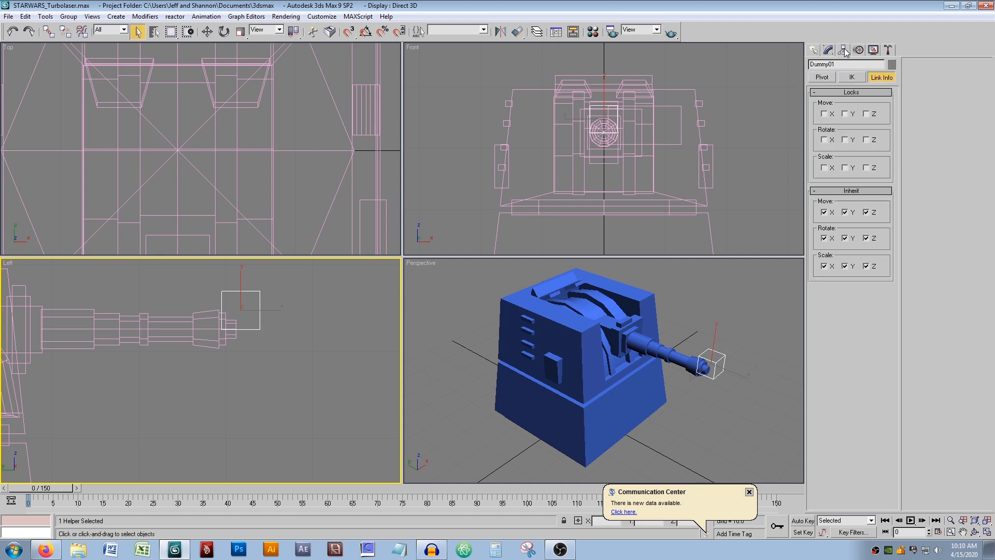
left_click(824, 78)
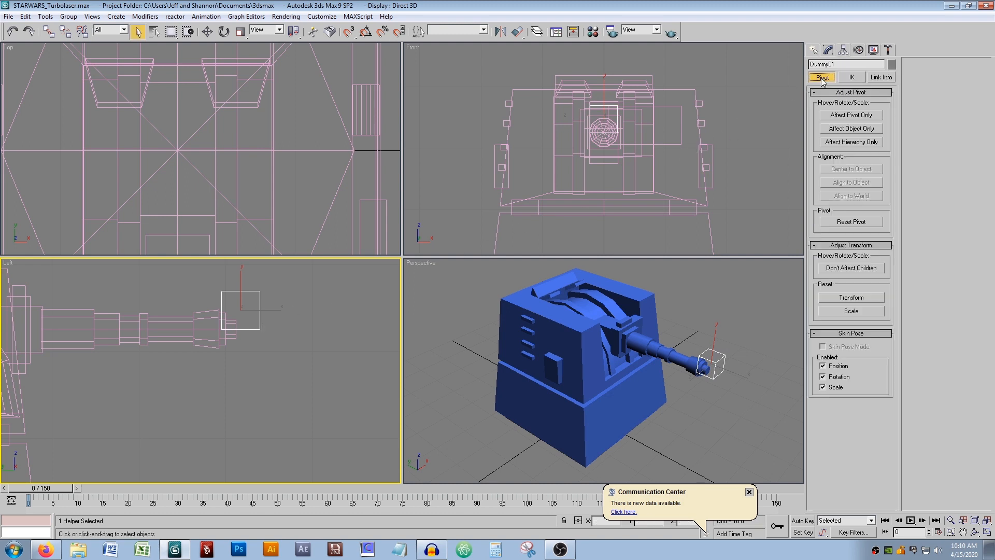
left_click(844, 117)
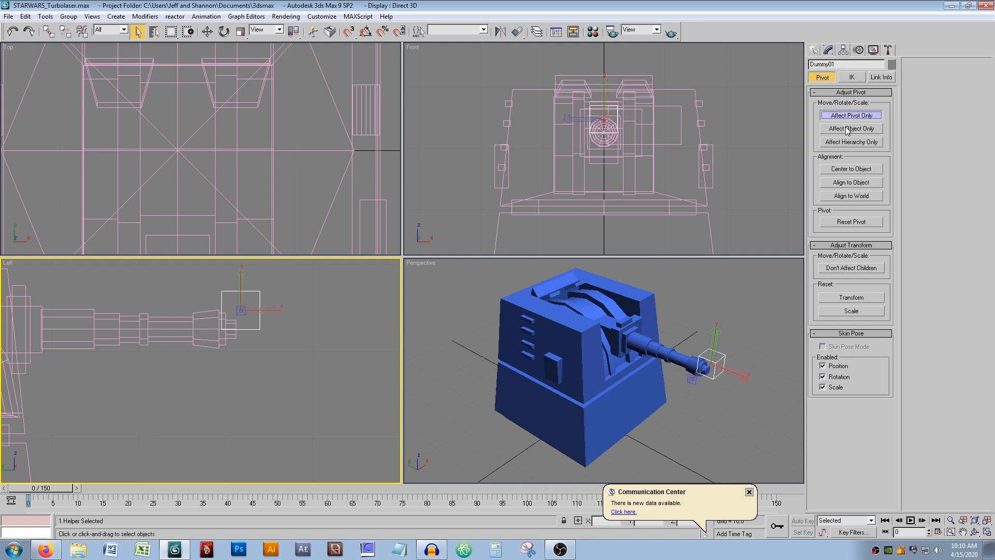
left_click(846, 169)
middle_click_drag(731, 316, 619, 315)
middle_click_drag(578, 351, 615, 350)
scroll(615, 350, "up", 3)
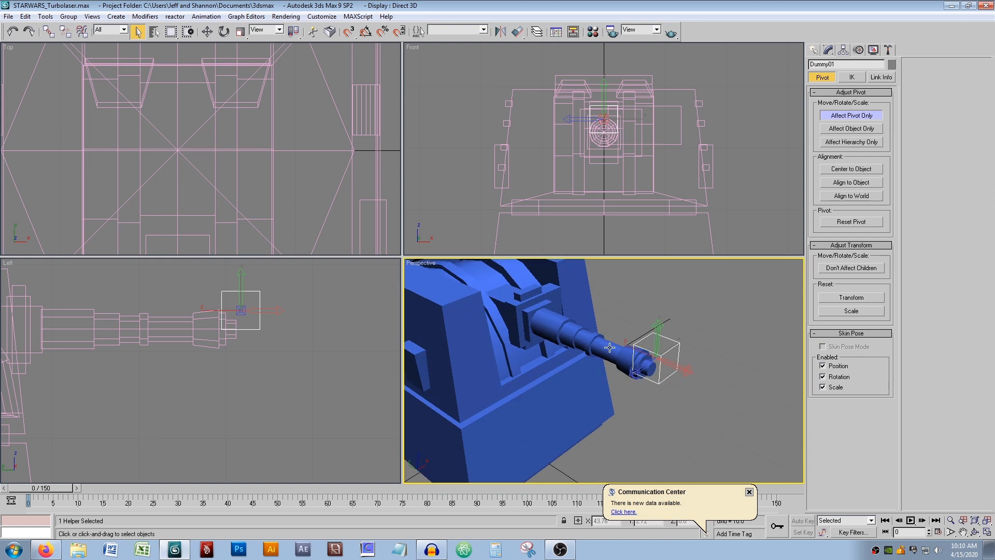
middle_click_drag(683, 345, 593, 344, "alt")
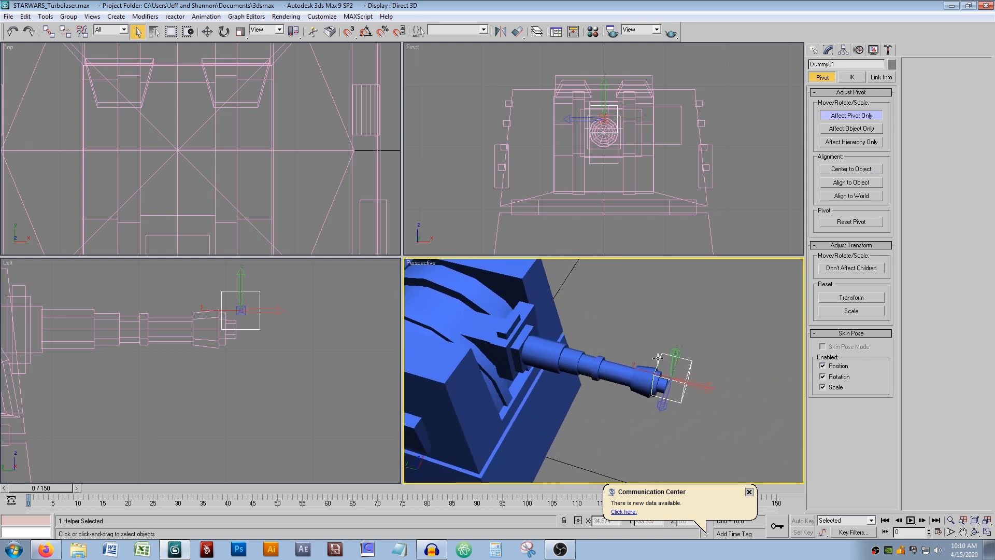
middle_click_drag(657, 358, 648, 357)
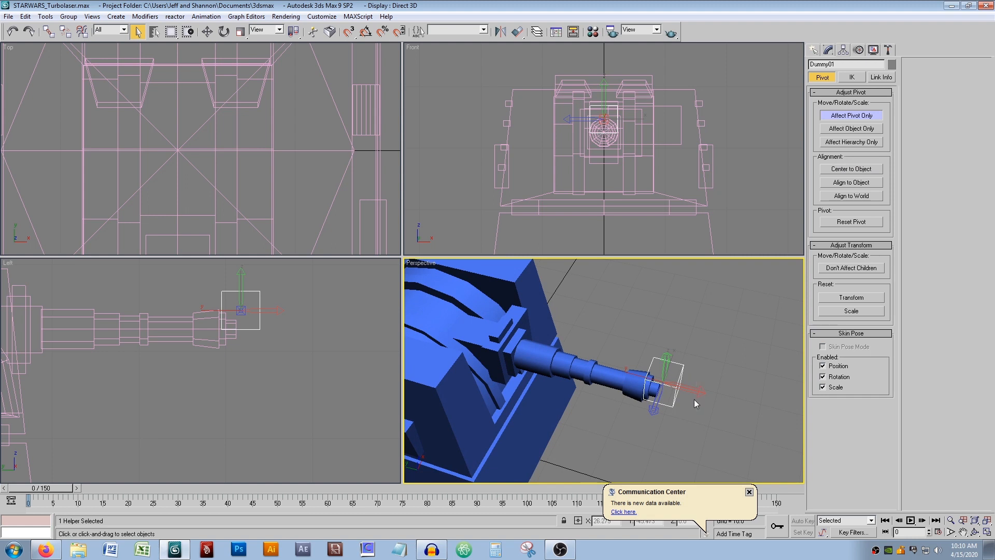
middle_click_drag(689, 390, 606, 355, "alt")
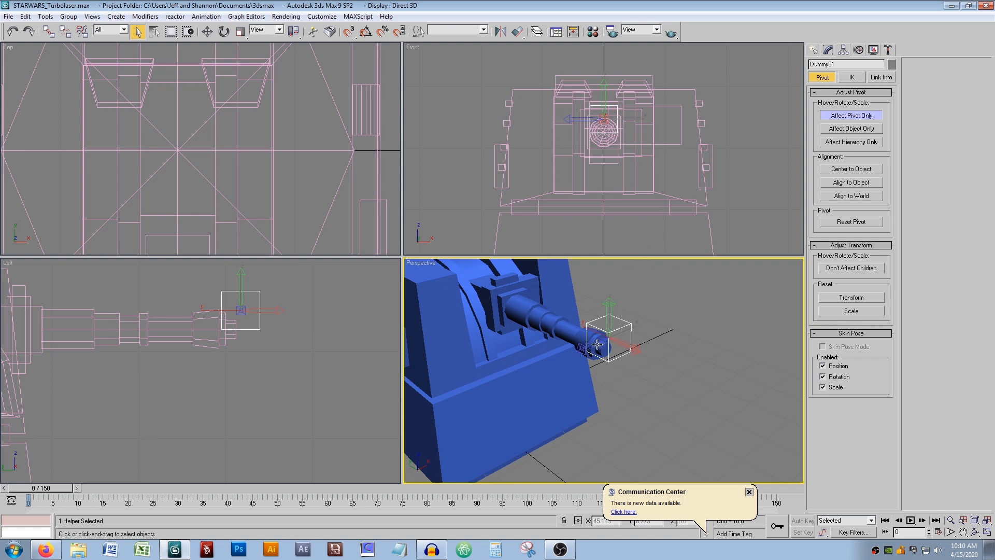
middle_click_drag(619, 342, 679, 313, "alt")
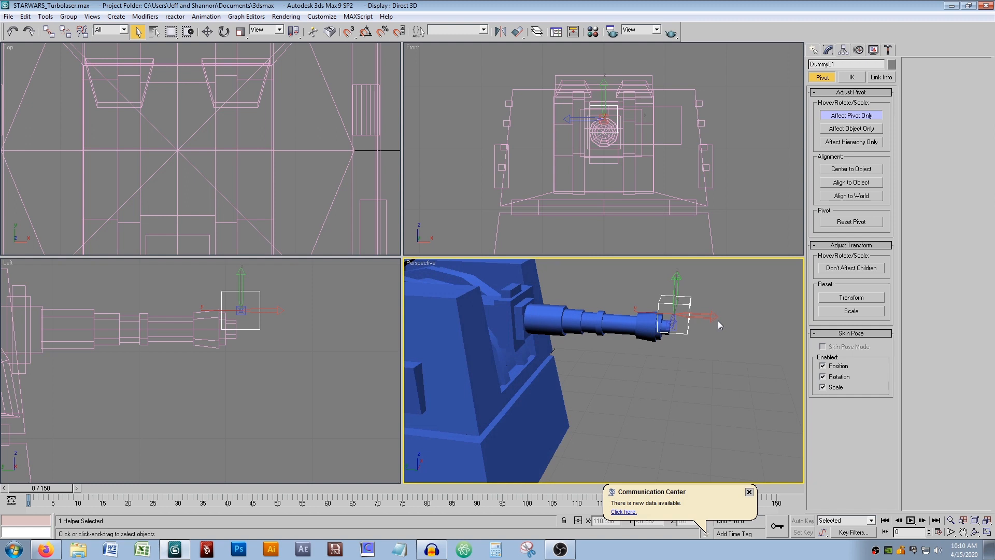
left_click(849, 115)
Step: Rename the dummy helper to MuzzleA_00
left_click(837, 65)
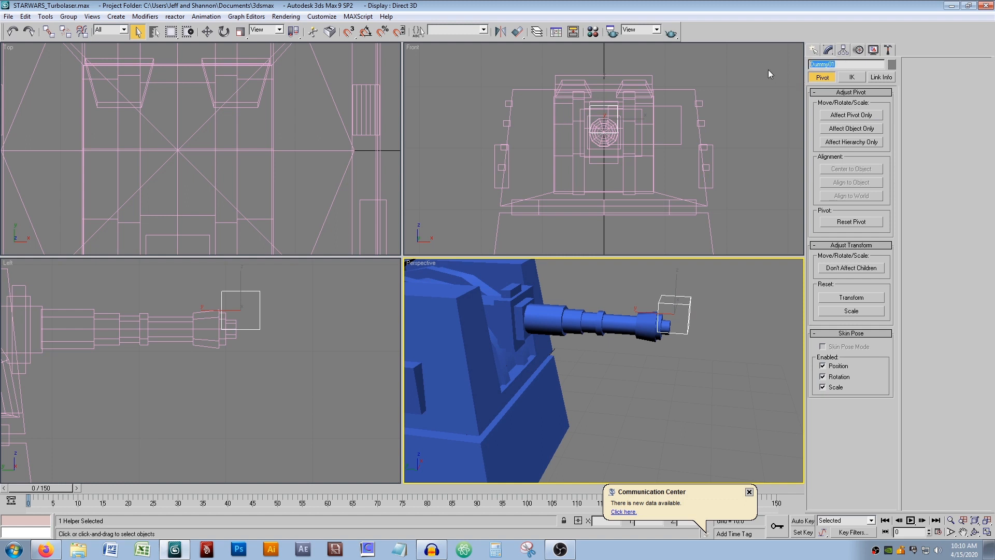
key("BackSpace")
type("MuzzleA_00")
Step: Move MuzzleA_00 down onto the barrel's centreline near the muzzle in the Left view
middle_click_drag(536, 303, 564, 307)
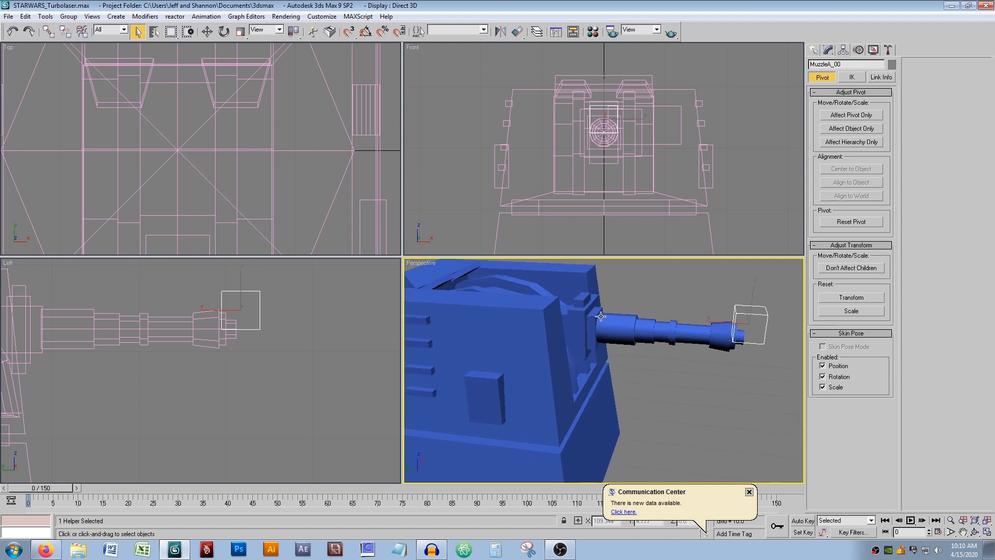
scroll(570, 307, "down", 5)
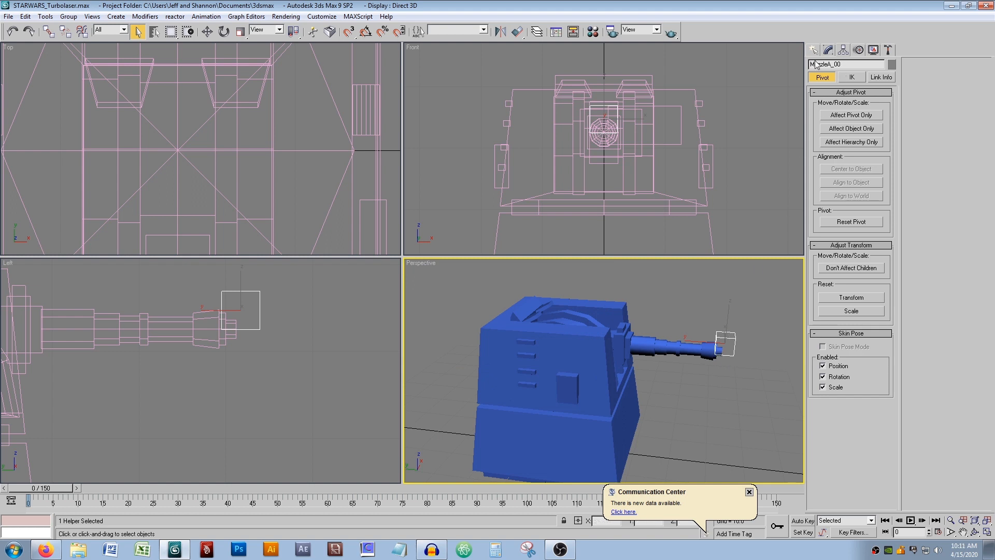
middle_click_drag(231, 288, 228, 307)
key("w")
scroll(235, 322, "up", 3)
mouse_move(235, 343)
middle_mouse_down()
mouse_move(239, 305)
mouse_move(234, 330)
middle_mouse_up()
left_click_drag(247, 305, 239, 340)
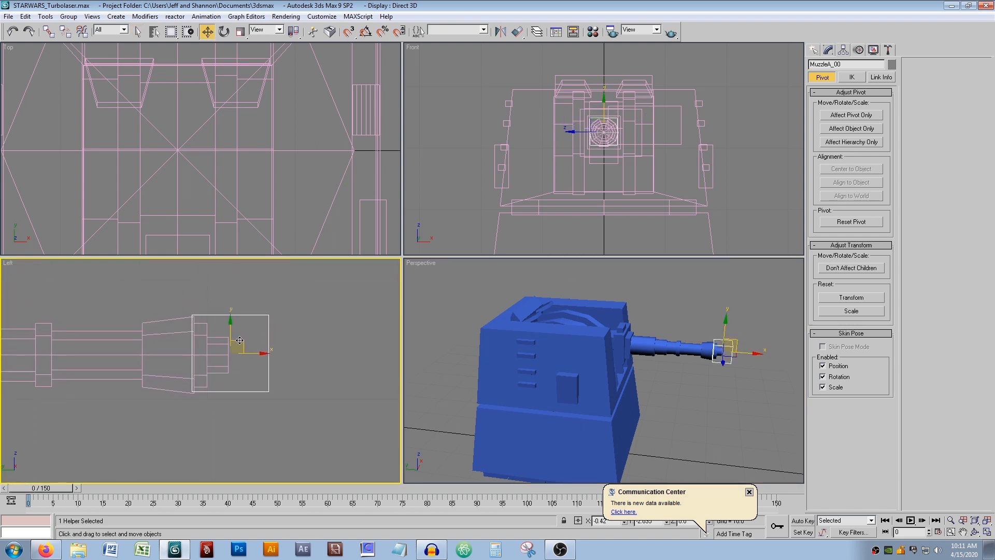
Step: Fine-tune MuzzleA_00 so its centre sits on the muzzle's front face, and check its centring in the Top view
middle_click_drag(243, 339, 279, 343)
scroll(282, 335, "up", 3)
middle_click_drag(336, 329, 267, 336)
scroll(212, 327, "up", 1)
left_click_drag(278, 337, 267, 346)
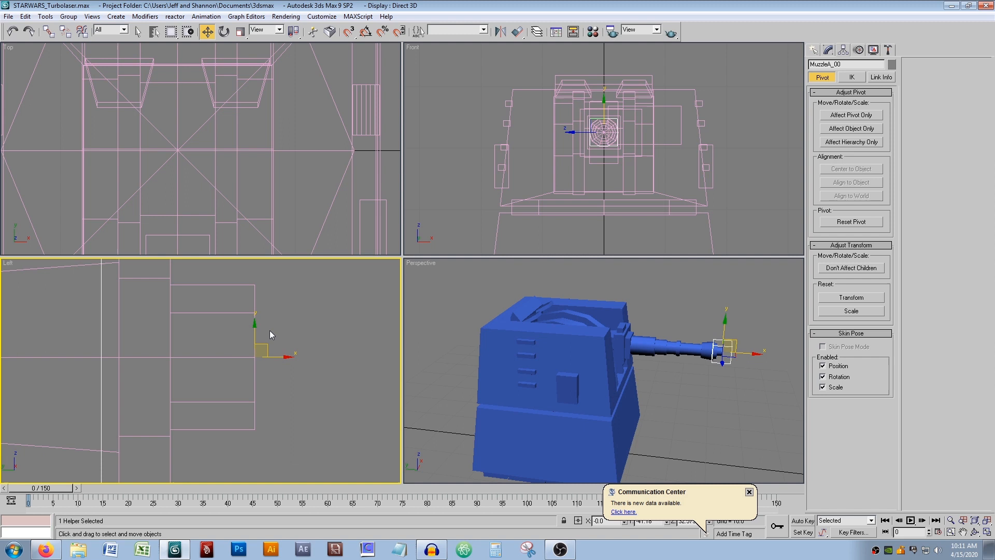
scroll(200, 163, "down", 5)
mouse_move(199, 164)
middle_mouse_down()
mouse_move(197, 94)
mouse_move(188, 199)
mouse_move(206, 192)
mouse_move(194, 202)
mouse_move(205, 180)
middle_mouse_up()
scroll(198, 158, "up", 3)
scroll(206, 192, "up", 3)
scroll(206, 193, "up", 1)
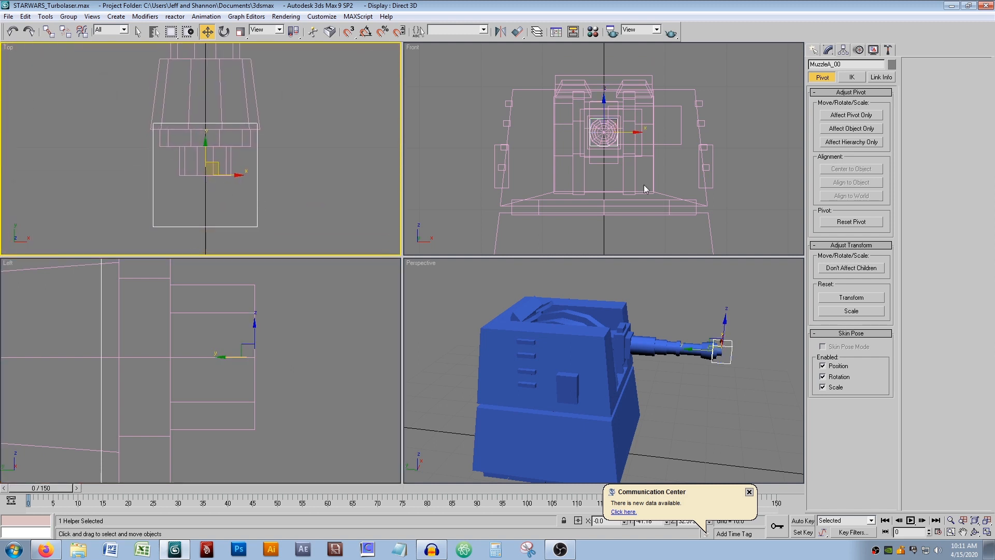
Step: Link the MuzzleA_00 dummy to the barrel as its parent in the Left view
middle_click_drag(265, 311, 285, 306)
scroll(285, 305, "down", 6)
middle_click_drag(151, 298, 334, 301)
scroll(235, 282, "down", 2)
left_click(48, 32)
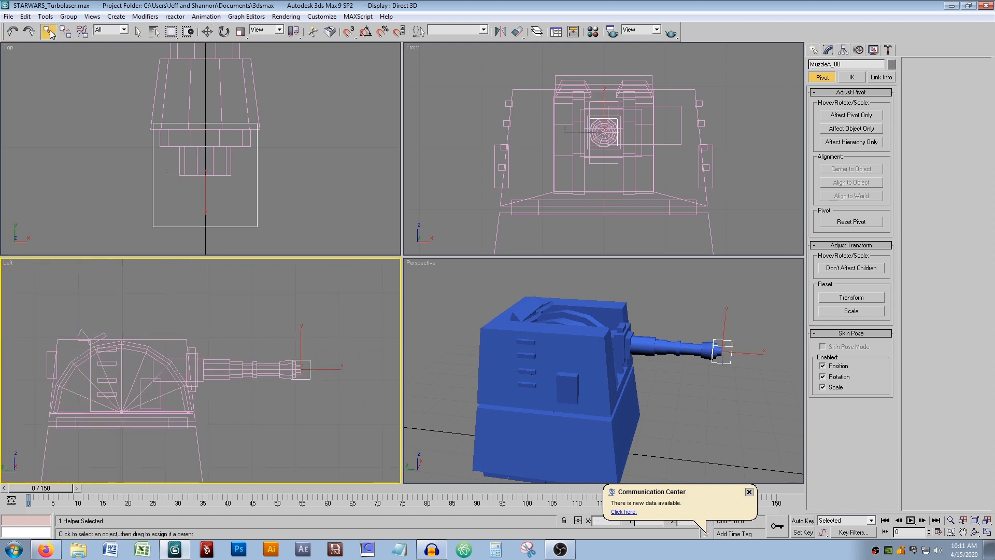
left_click_drag(234, 365, 233, 367)
left_click_drag(295, 361, 254, 367)
Step: Rotate the barrel in the Left view to test the muzzle link, undo the rotation, and clear the selection
key("q")
left_click(262, 349)
left_click(270, 364)
key("w")
key("e")
left_click_drag(176, 356, 162, 324)
key("ctrl+z")
left_click(678, 387)
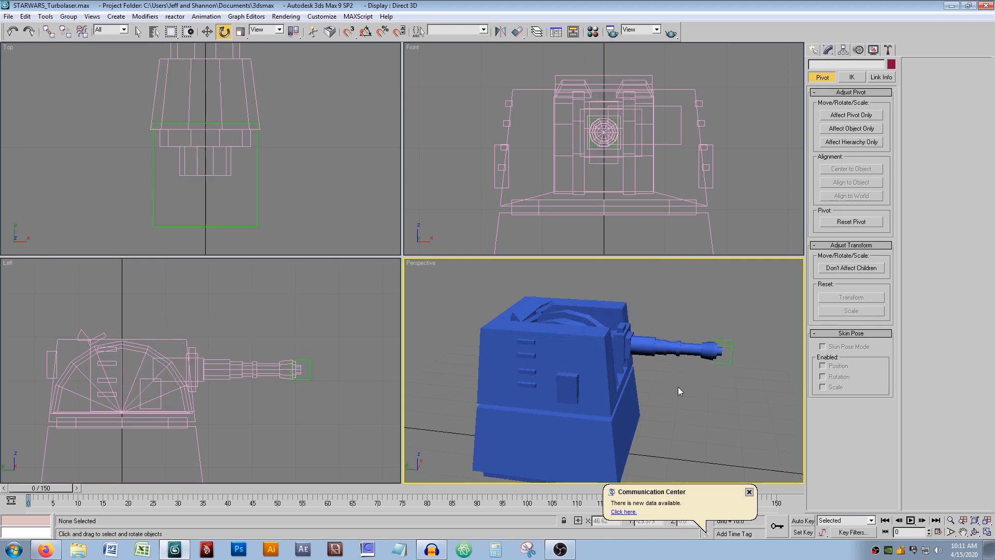
Step: Review MuzzleA_00's node export options, including Export Transform and Export Geometry, and browse the list of additional utilities
middle_click_drag(685, 390, 681, 383)
left_click(718, 340)
middle_click_drag(722, 347, 700, 332)
key("q")
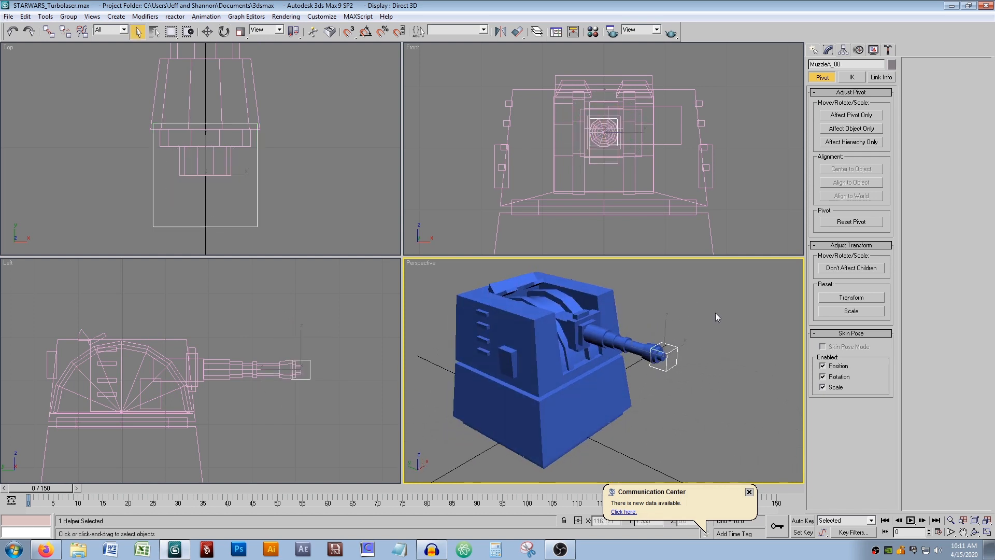
left_click(888, 50)
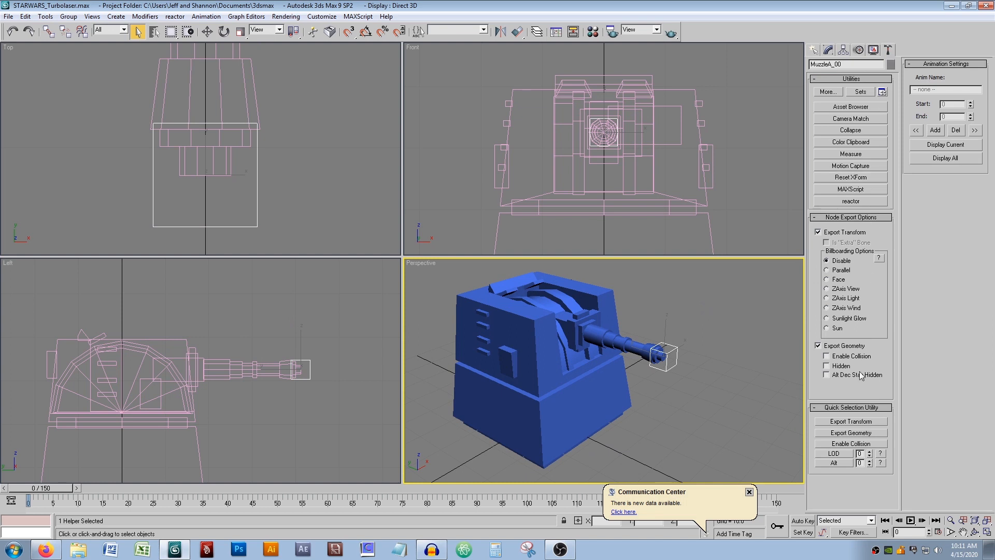
left_click(828, 92)
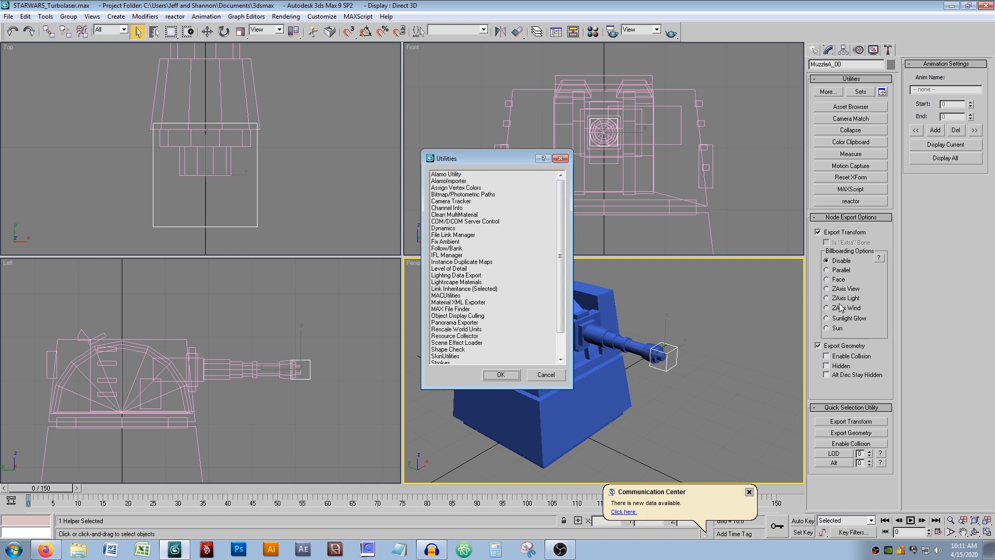
left_click(559, 158)
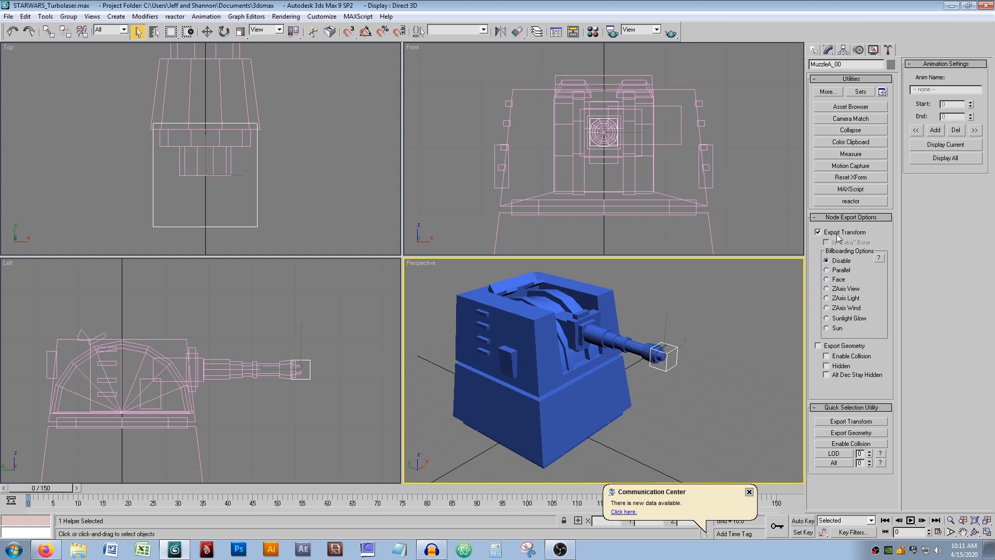
left_click(729, 353)
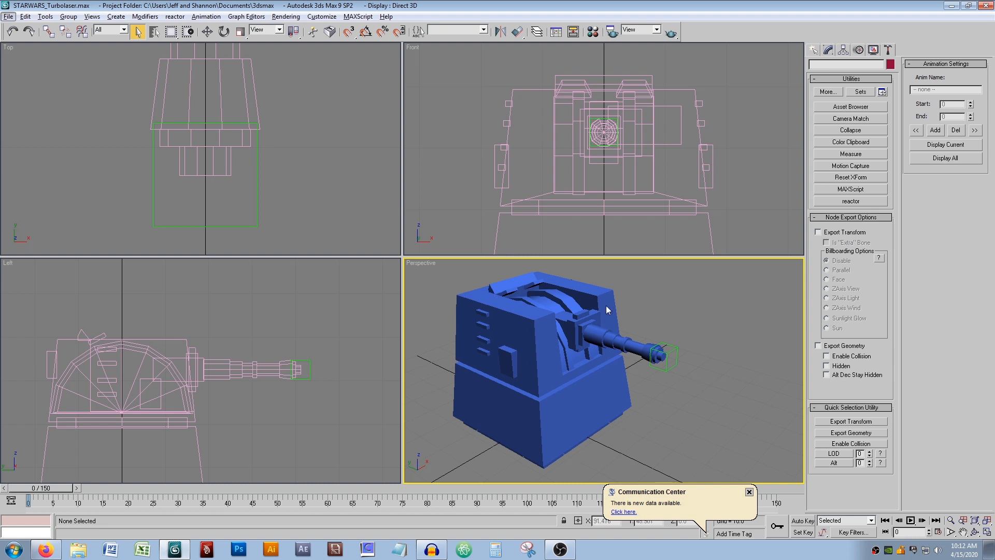
Step: Inspect the MuzzleA_00 dummy and the turret from several angles in the Perspective view
left_click(676, 349)
left_click(660, 318)
middle_click_drag(660, 318, 725, 336, "alt")
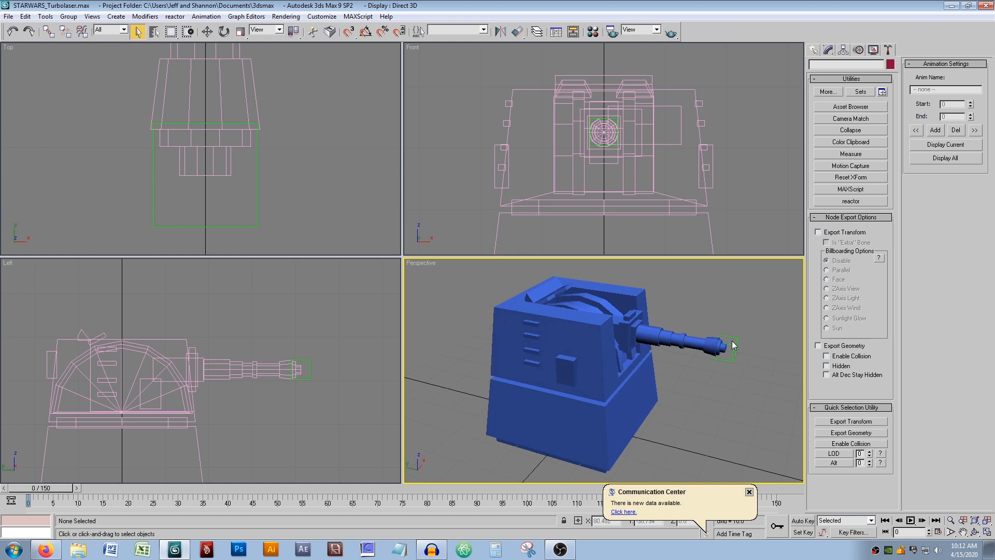
left_click(730, 346)
key("w")
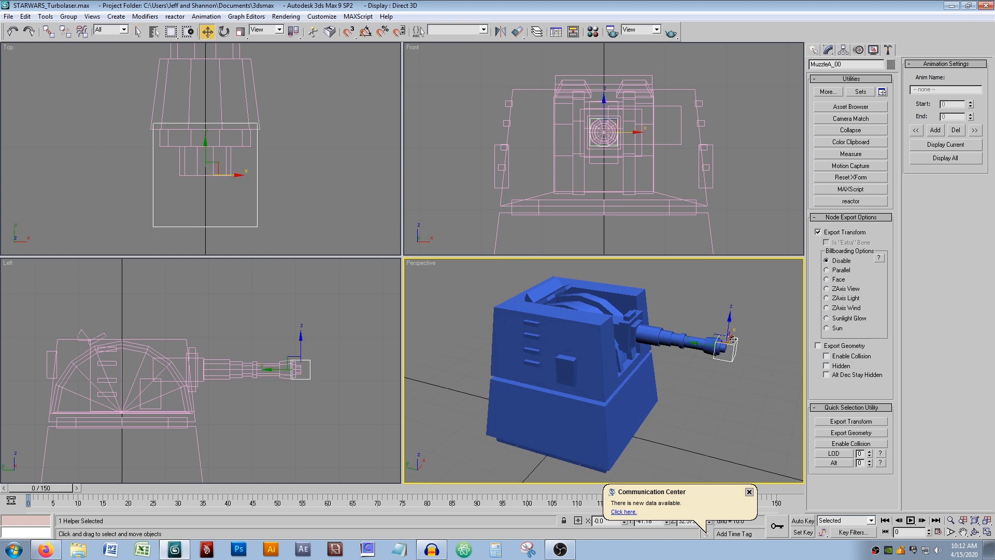
key("q")
left_click(673, 365)
middle_click_drag(611, 329, 634, 301, "alt")
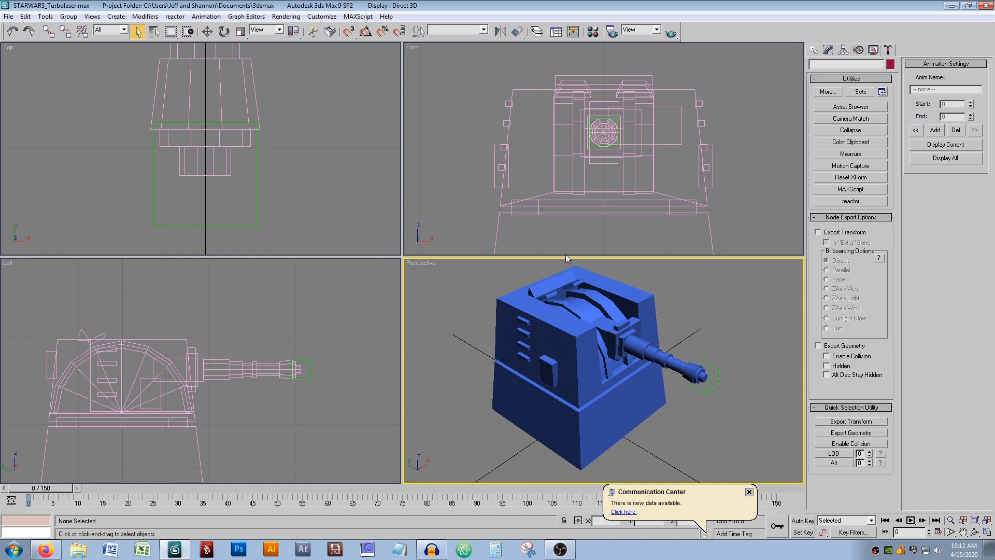
Step: Assign the 01 - Default MeshBumpColorize material to the base, turret and barrel together
key("m")
left_click_drag(319, 75, 346, 89)
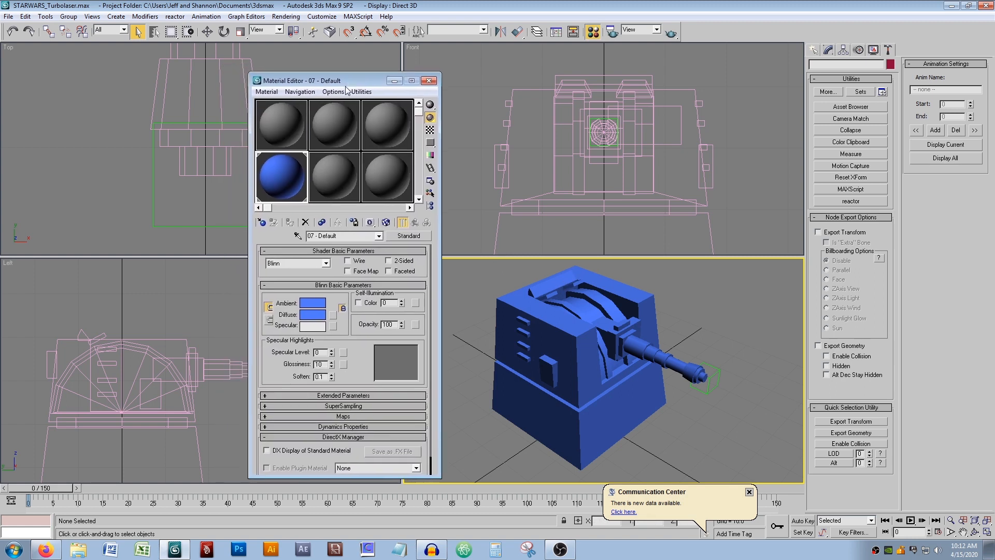
left_click(279, 122)
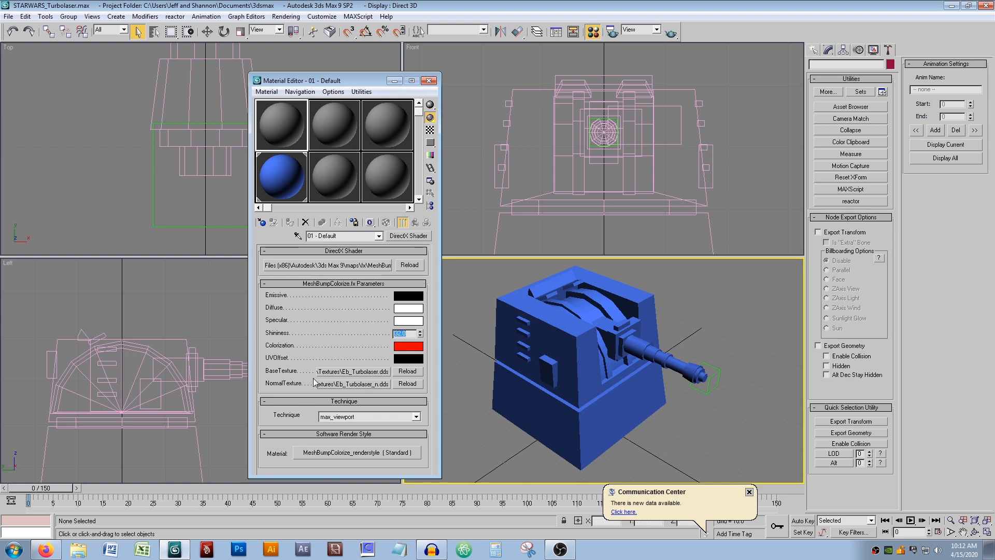
left_click_drag(463, 276, 643, 460)
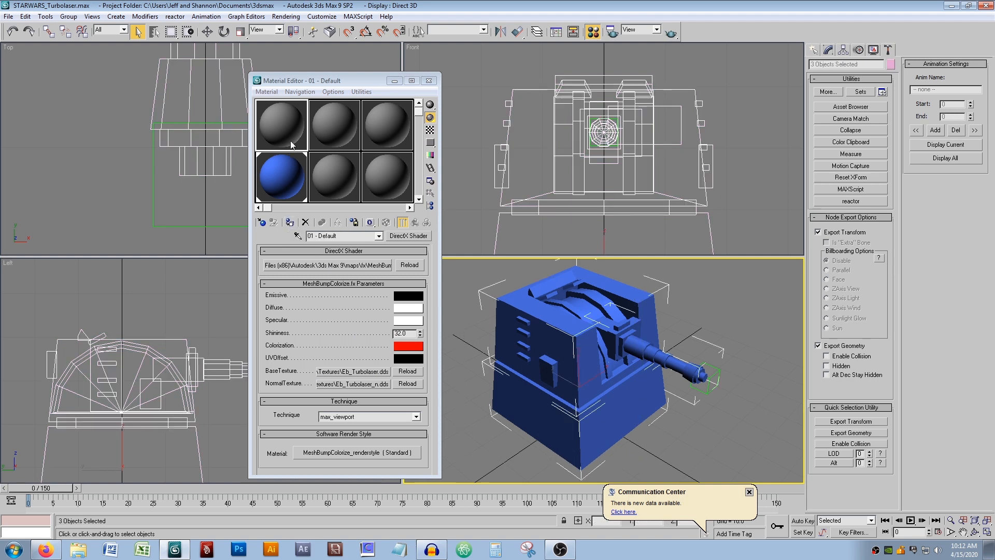
left_click(284, 115)
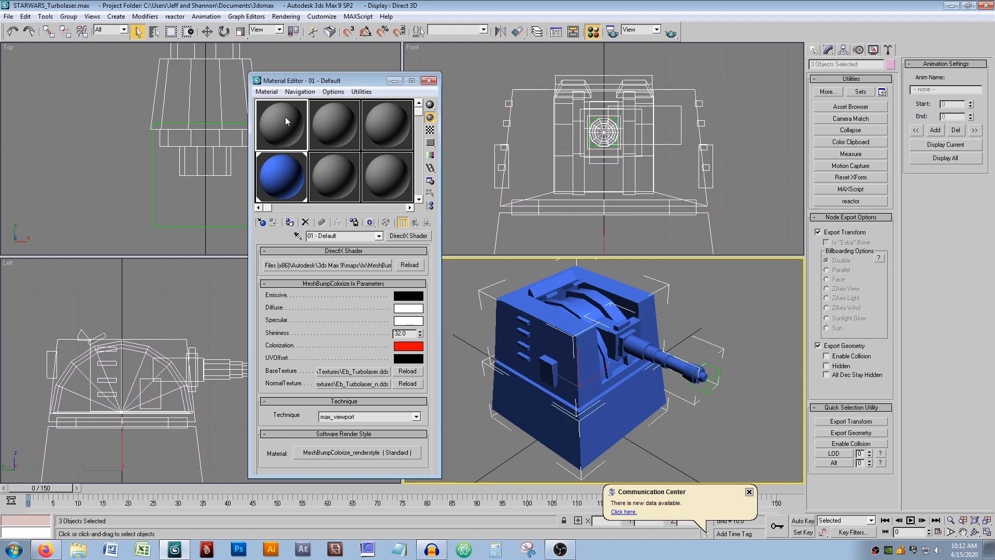
left_click(290, 222)
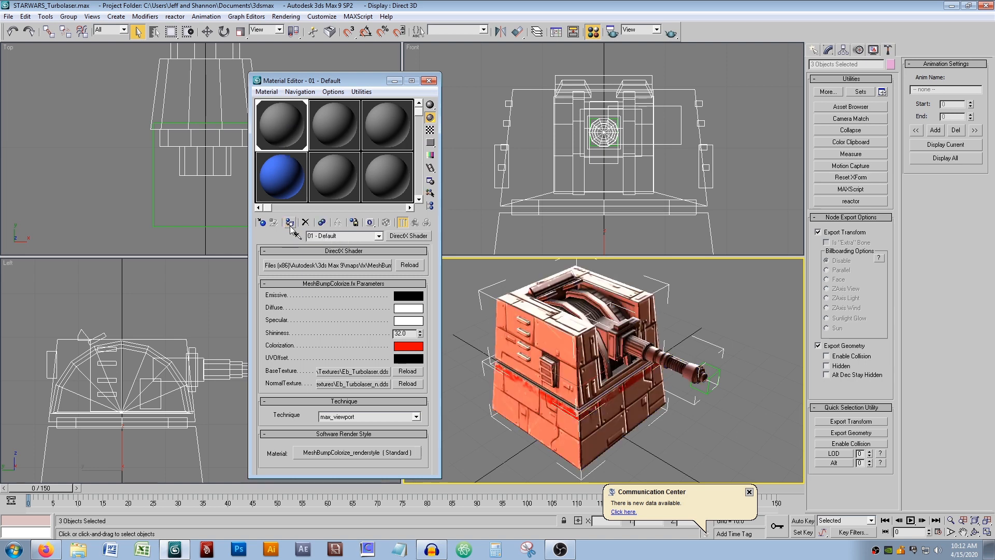
left_click(766, 445)
Step: Clone the base in place as a single copy named shadow_base
middle_click_drag(549, 316, 570, 304, "alt")
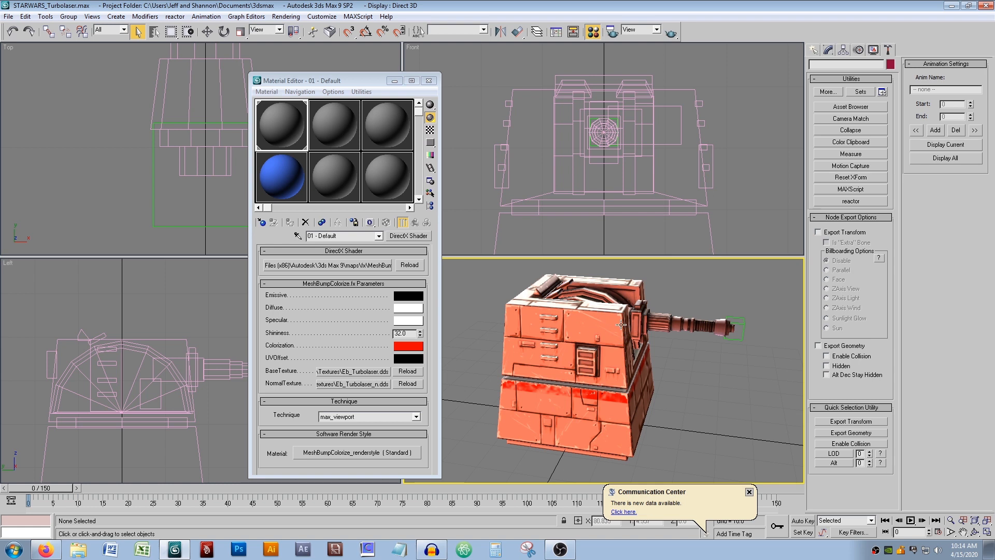
middle_click_drag(601, 300, 592, 315, "alt")
left_click(541, 406)
key("w")
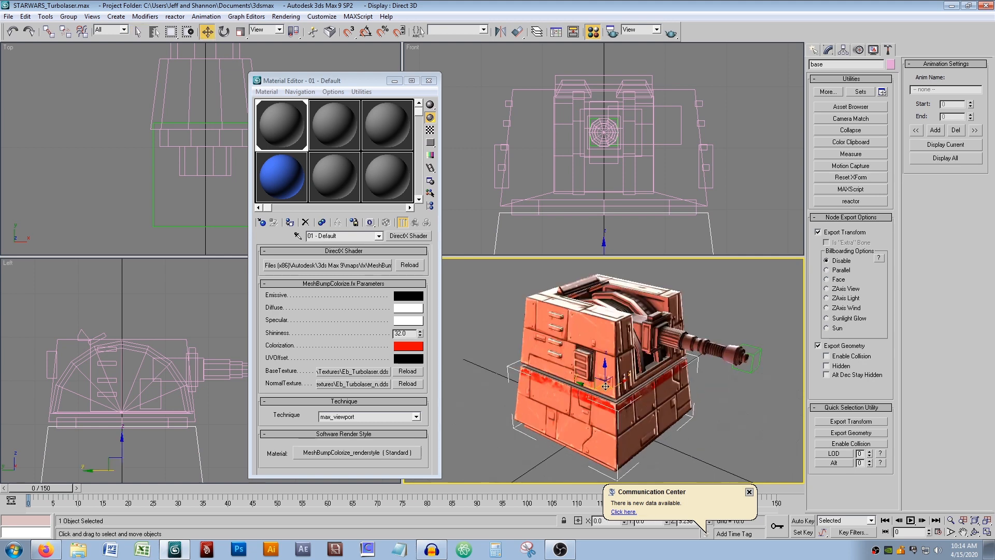
left_click_drag(606, 386, 607, 389, "shift")
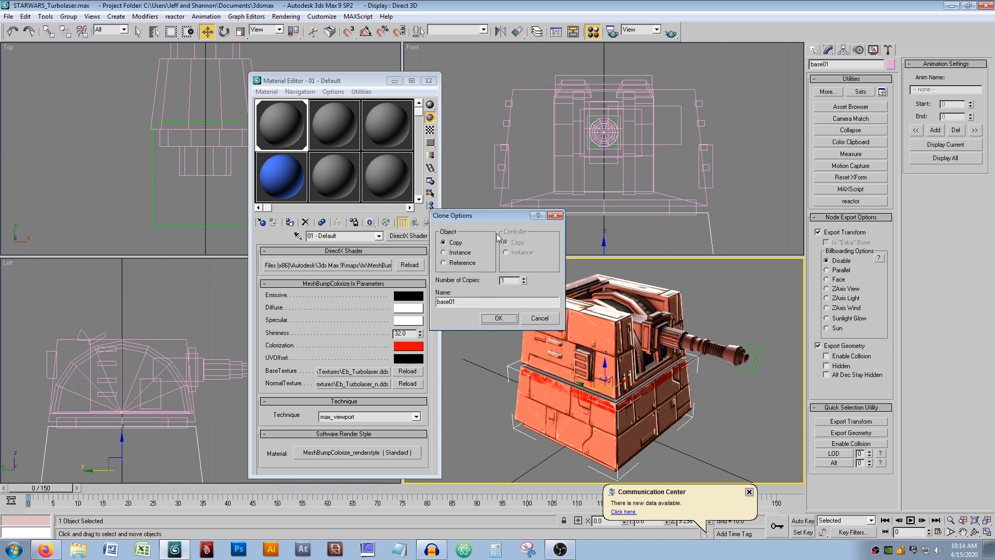
double_click(443, 302)
type("shadow_base")
key("Return")
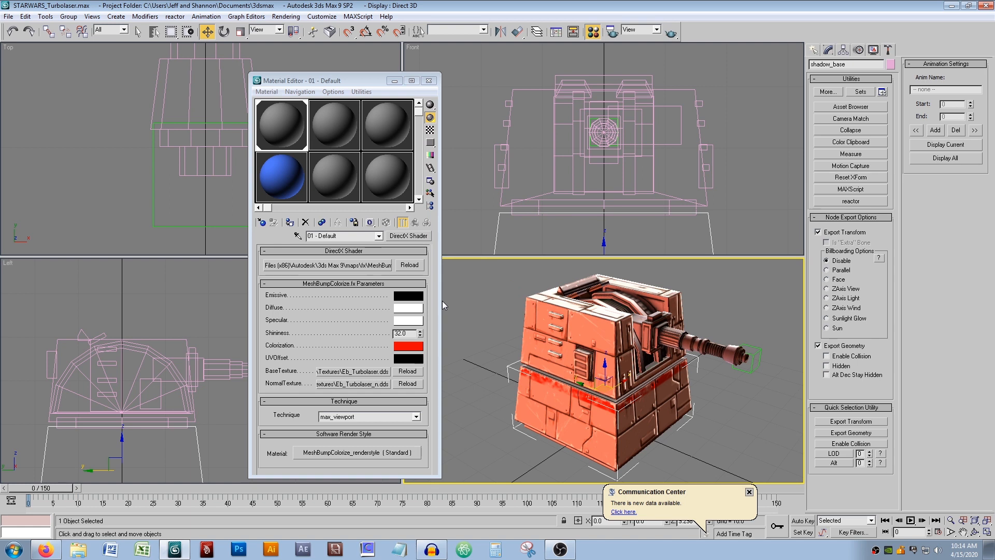
Step: Assign the 02 - Default MeshShadowVolume material to shadow_base
left_click(338, 129)
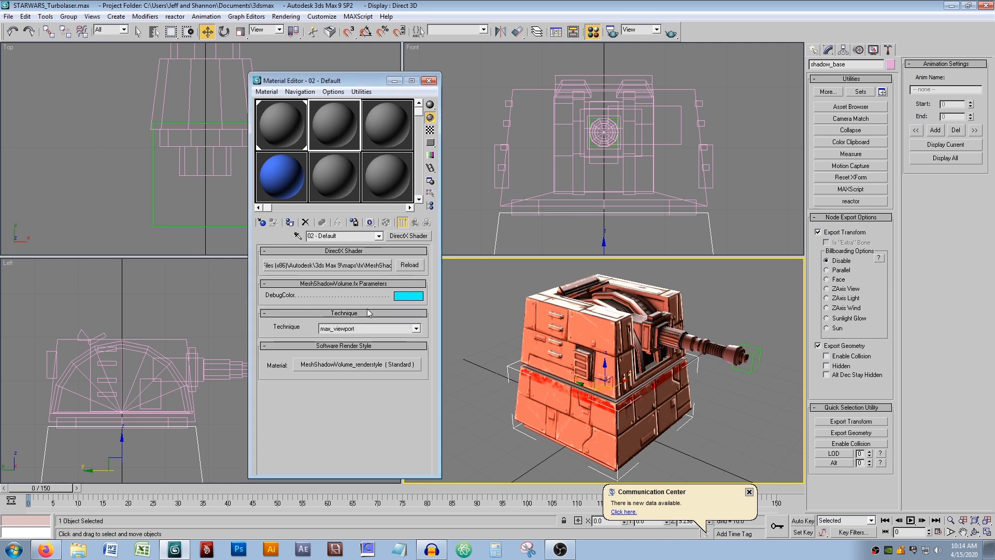
left_click(290, 223)
middle_click_drag(570, 291, 566, 306)
Step: Clone b_turret_00 in place as a copy named shadow_turret and give it the 02 - Default shadow volume material
key("q")
left_click(522, 310)
left_click(525, 317)
key("w")
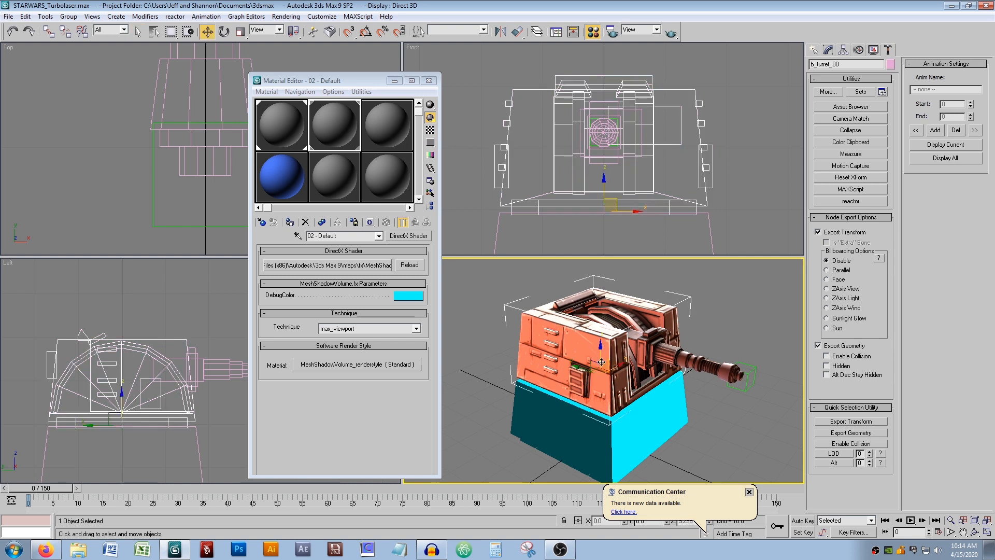
key("ctrl+v")
type("sh")
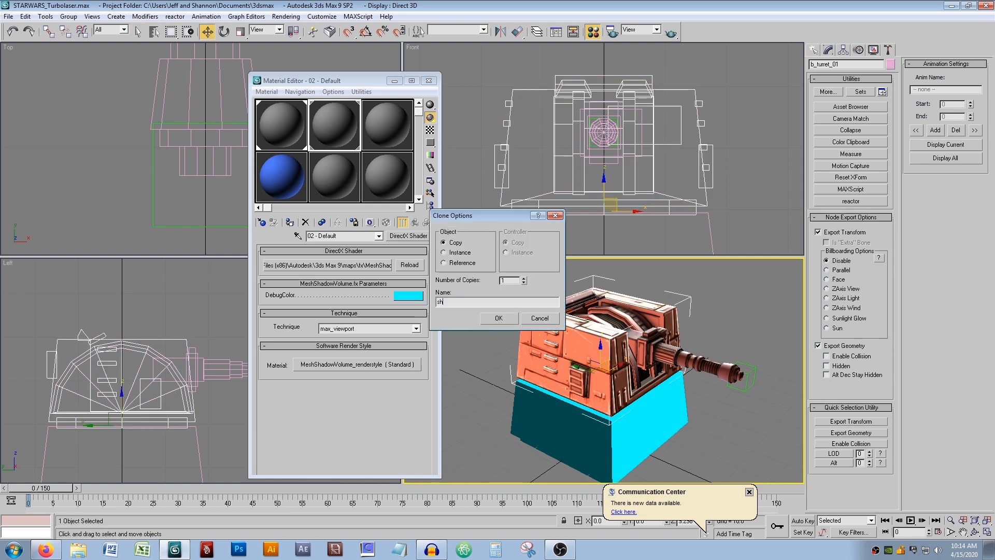
type("ddow_turret")
key("Return")
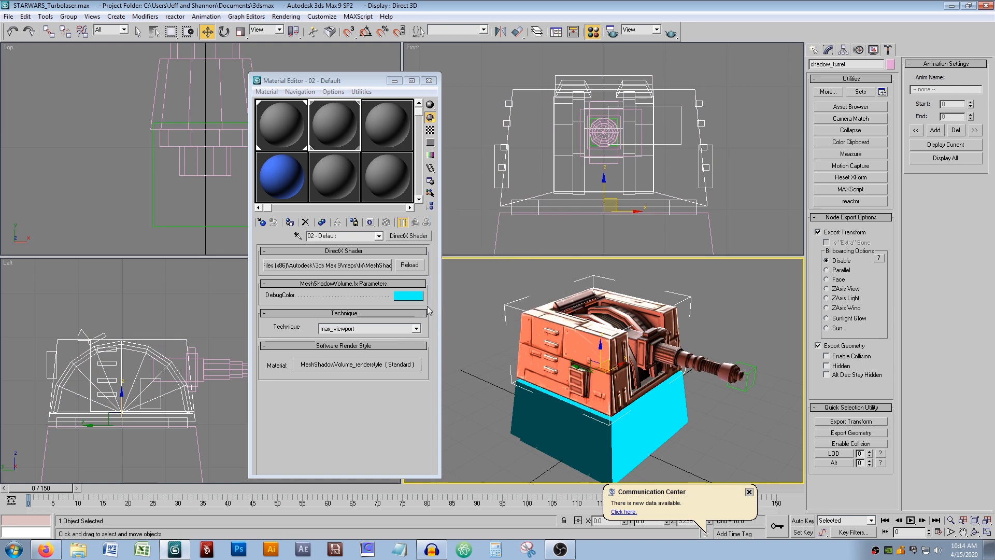
left_click(290, 222)
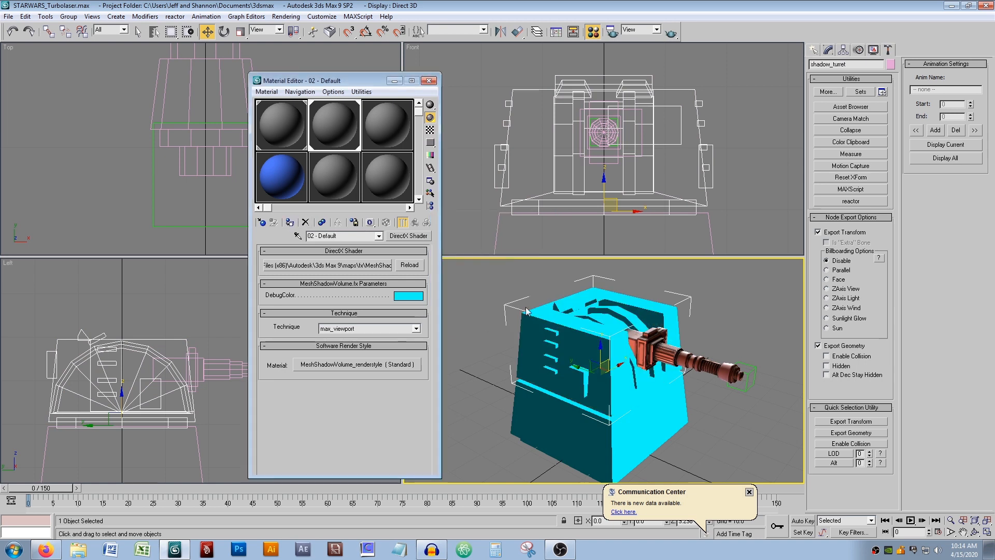
Step: Clone the barrel in place as a copy named shadow_barrel and give it the 02 - Default shadow volume material
left_click(702, 362)
left_click_drag(628, 331, 626, 334, "shift")
left_click_drag(473, 301, 378, 308)
type("shadow_barrel")
key("Return")
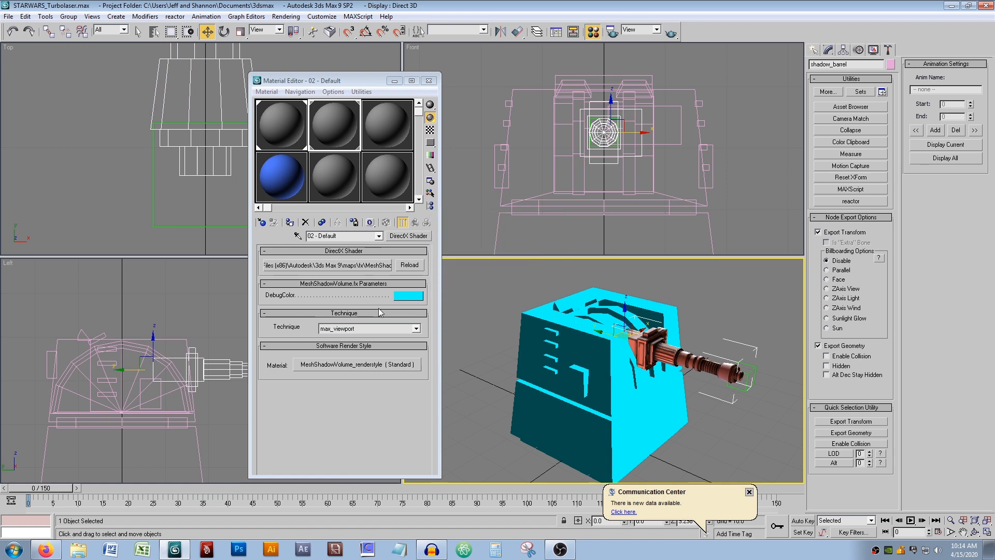
left_click(291, 222)
key("q")
left_click(498, 311)
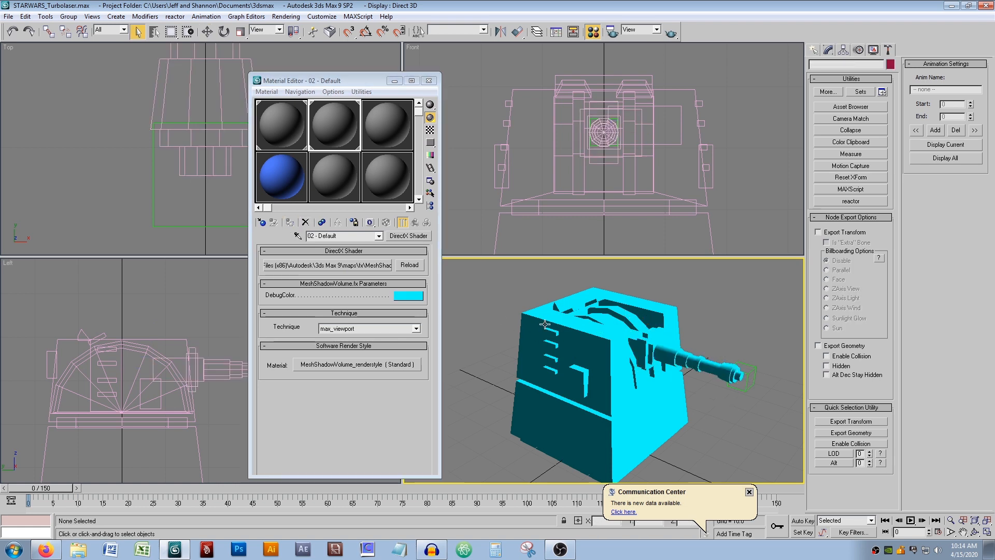
Step: Link shadow_turret to the parent b_turret_00, choosing the parent by name
middle_click_drag(544, 324, 562, 317, "alt")
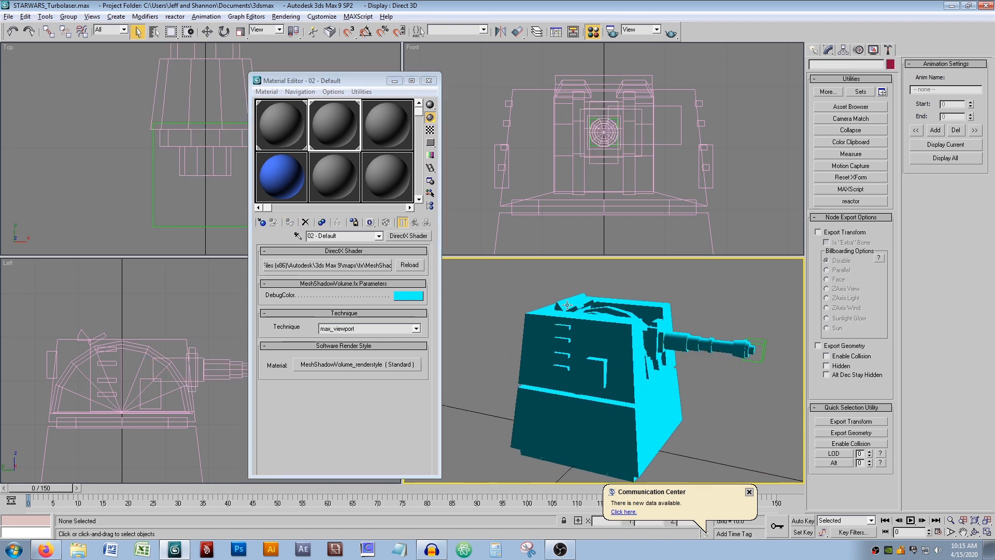
middle_click_drag(565, 306, 597, 322, "alt")
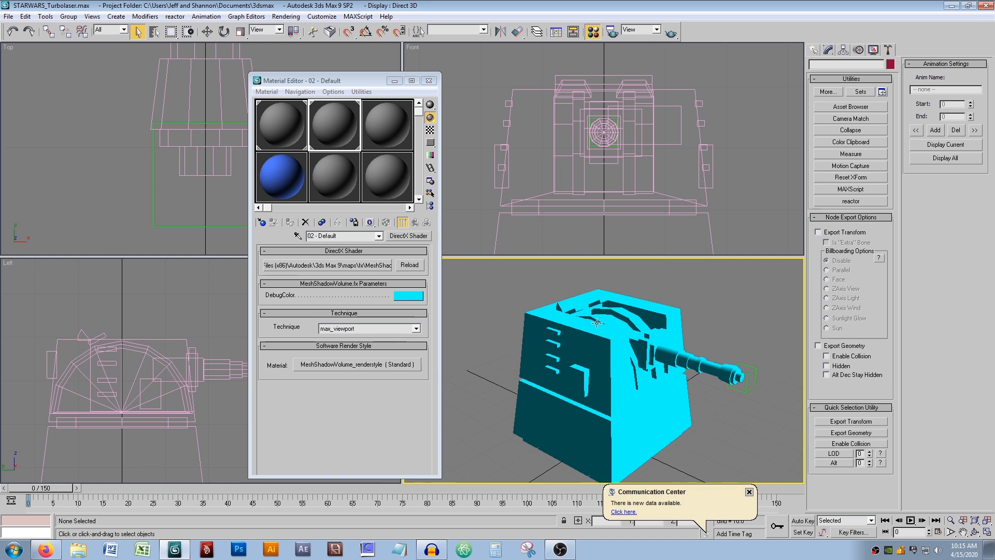
left_click(541, 323)
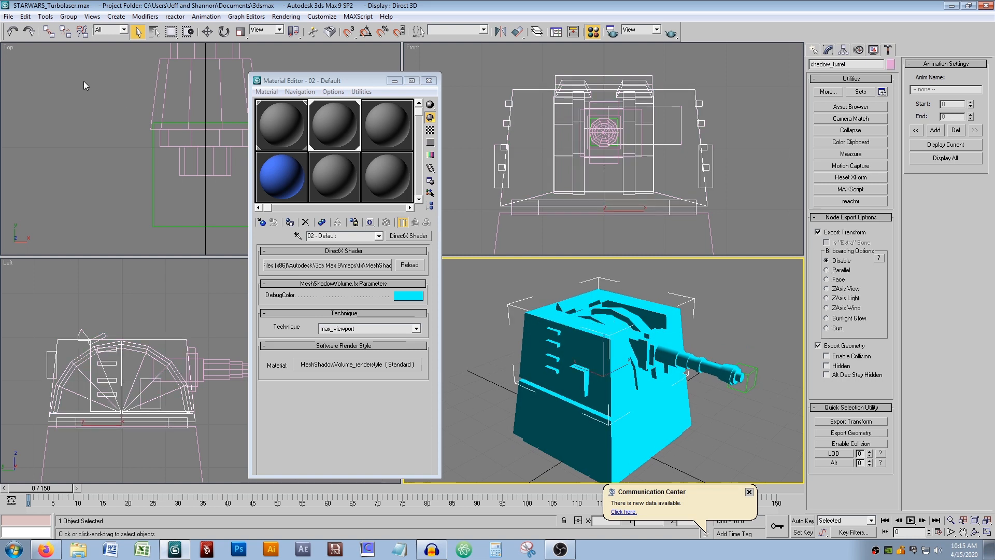
left_click(48, 33)
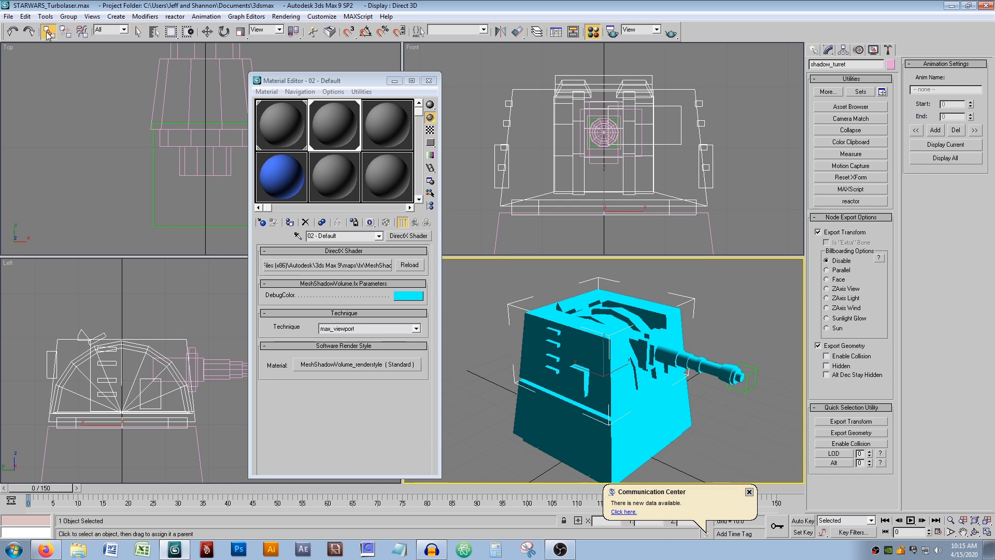
key("h")
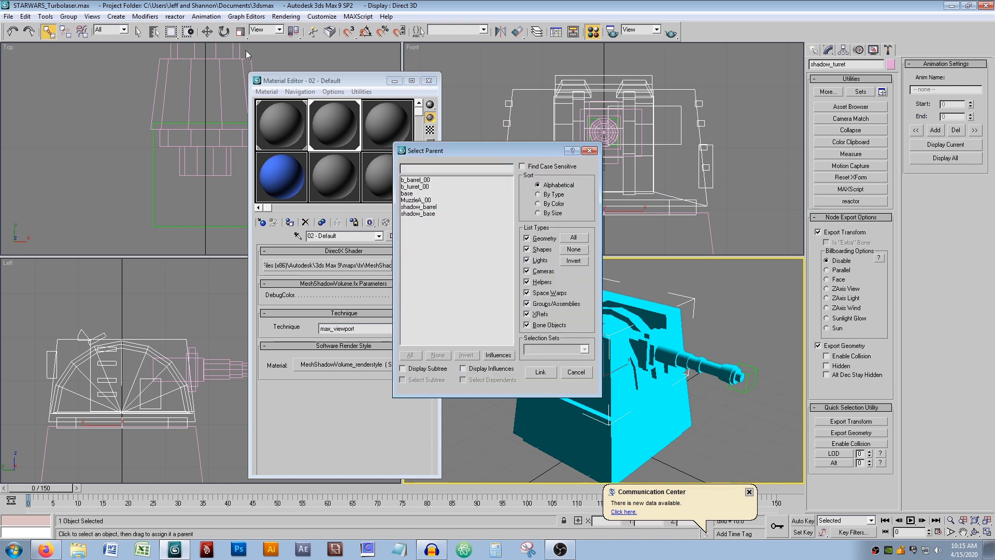
left_click(417, 187)
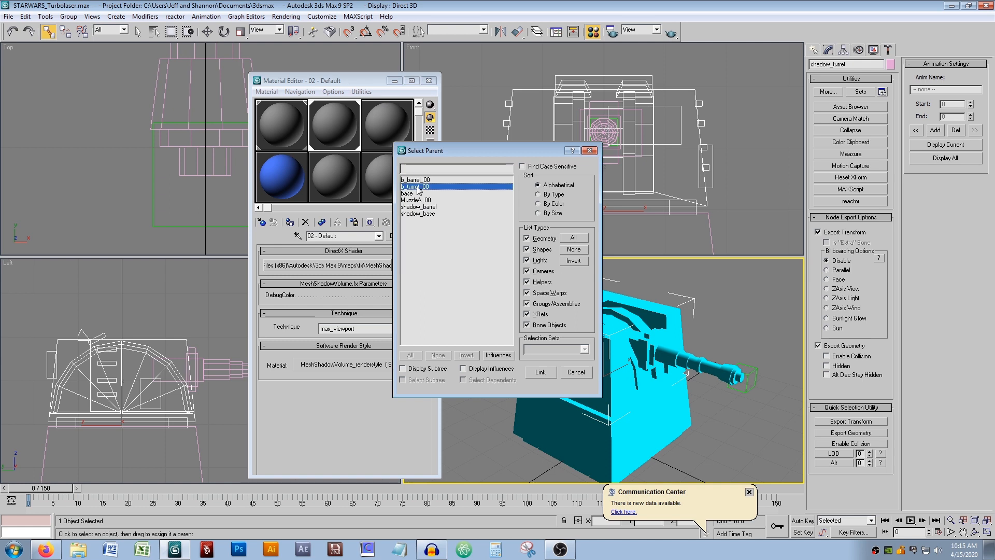
left_click(543, 372)
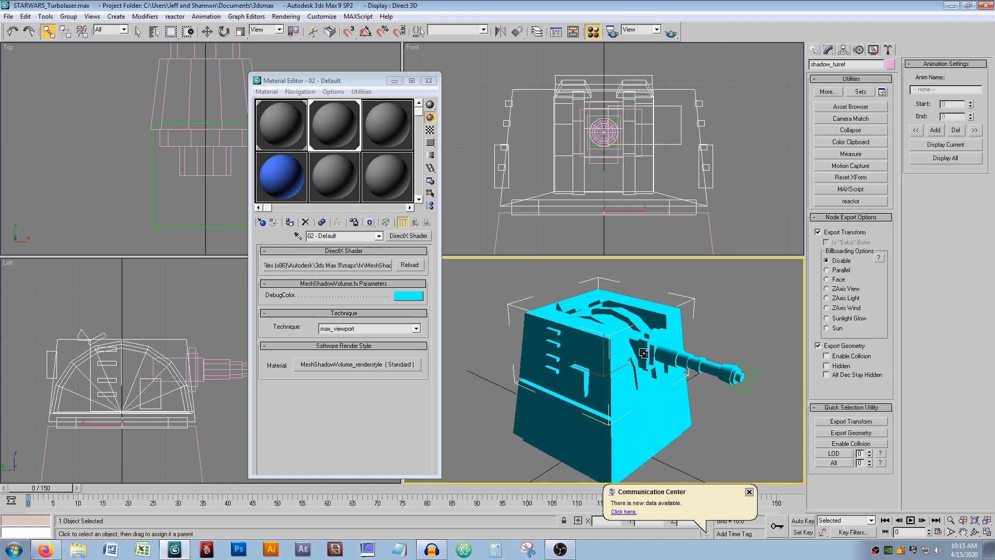
Step: Link shadow_barrel to the parent b_barrel_00, choosing the parent by name, and clear the selection
key("q")
left_click(709, 364)
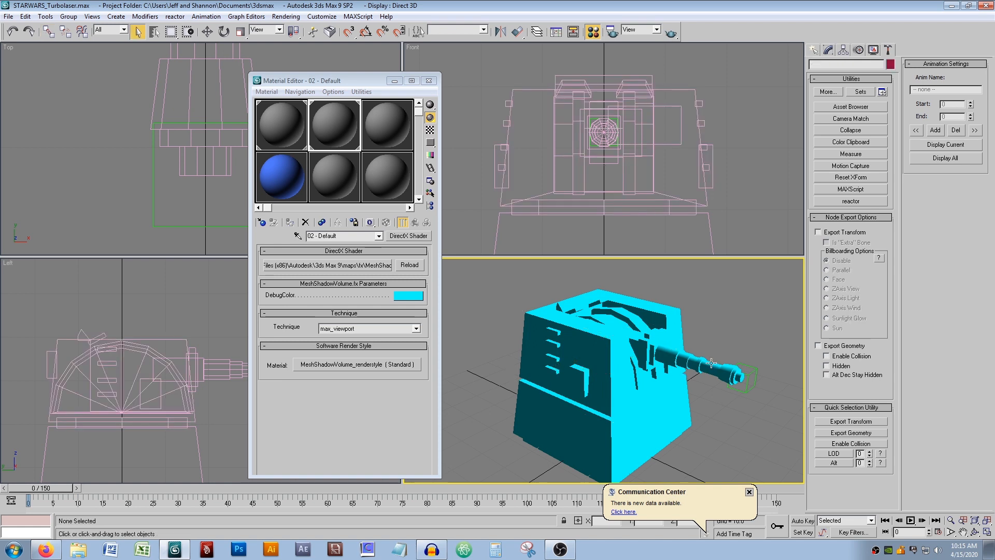
left_click(55, 34)
key("h")
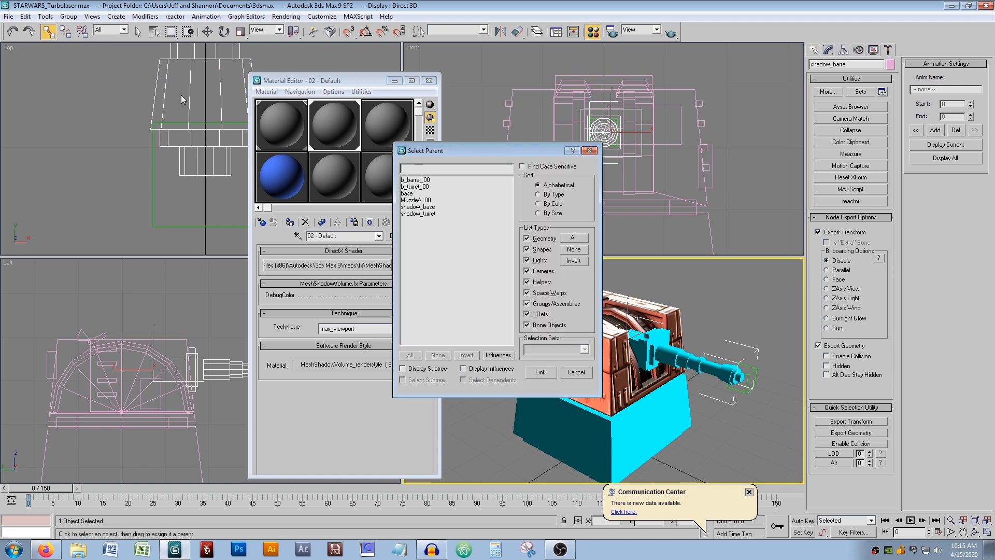
left_click(418, 180)
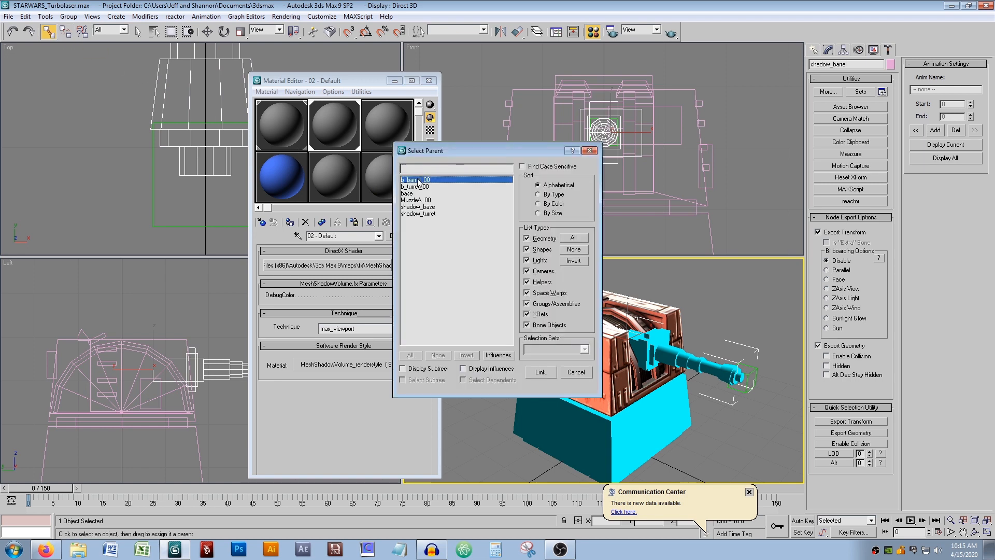
left_click(540, 373)
right_click(699, 295)
left_click(698, 294)
Step: Try rotating b_turret_00 to test that its linked parts follow, and cancel the rotation
middle_click_drag(699, 295, 628, 276)
left_click(597, 373)
key("e")
left_click_drag(598, 373, 583, 369)
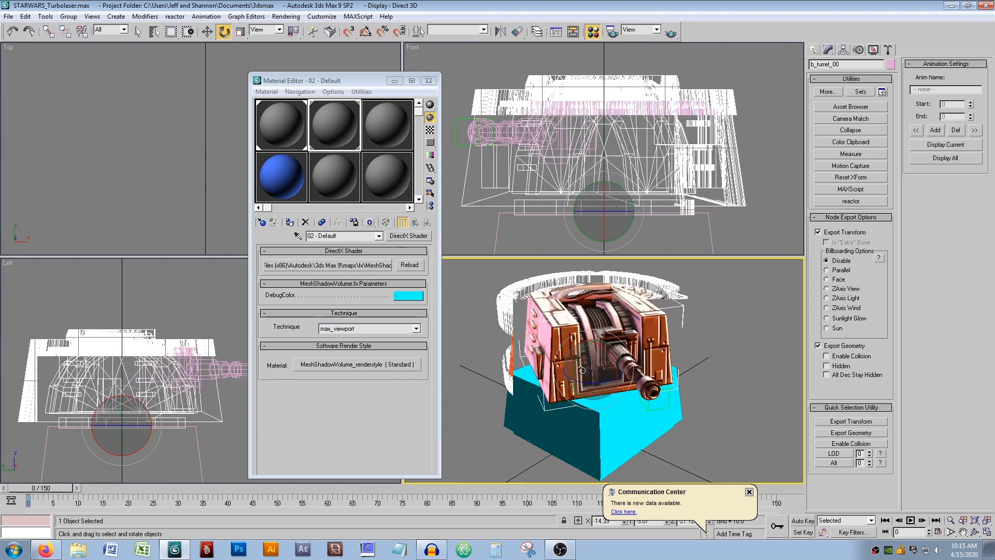
right_click(583, 370)
key("q")
left_click(747, 285)
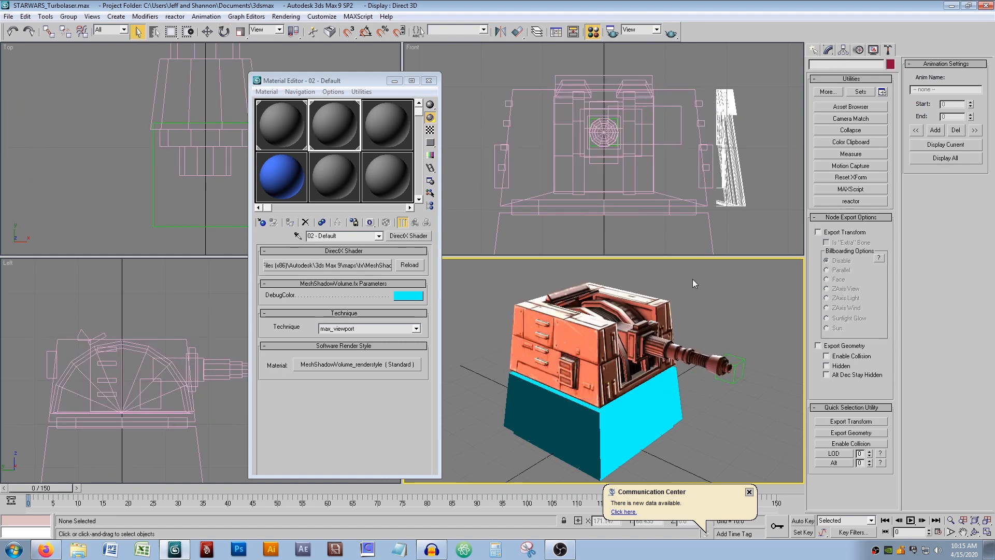
middle_click_drag(692, 278, 674, 305, "alt")
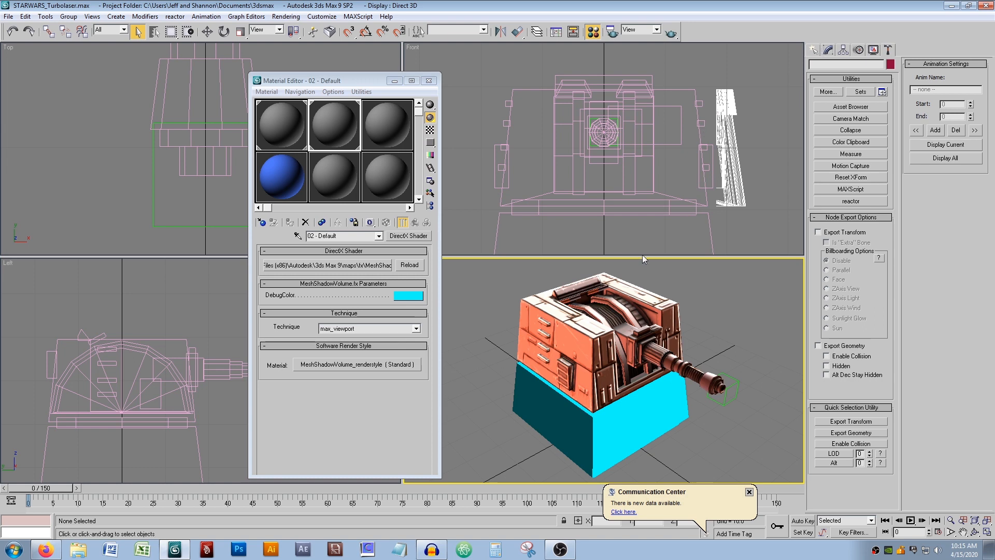
Step: Create a box around the turret outline in the front view, about 45.4 long, 43.4 wide and 31 high
left_click_drag(355, 78, 306, 55)
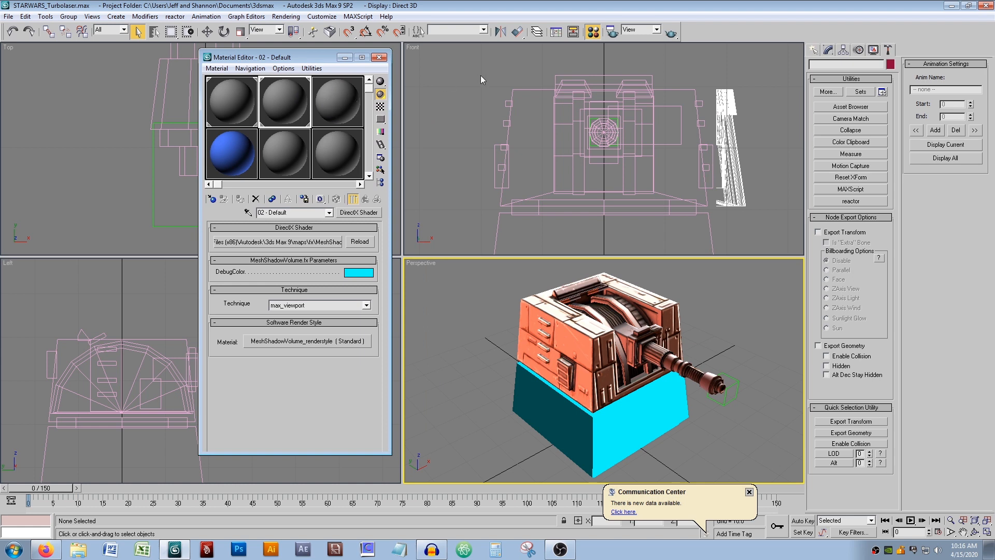
left_click(828, 49)
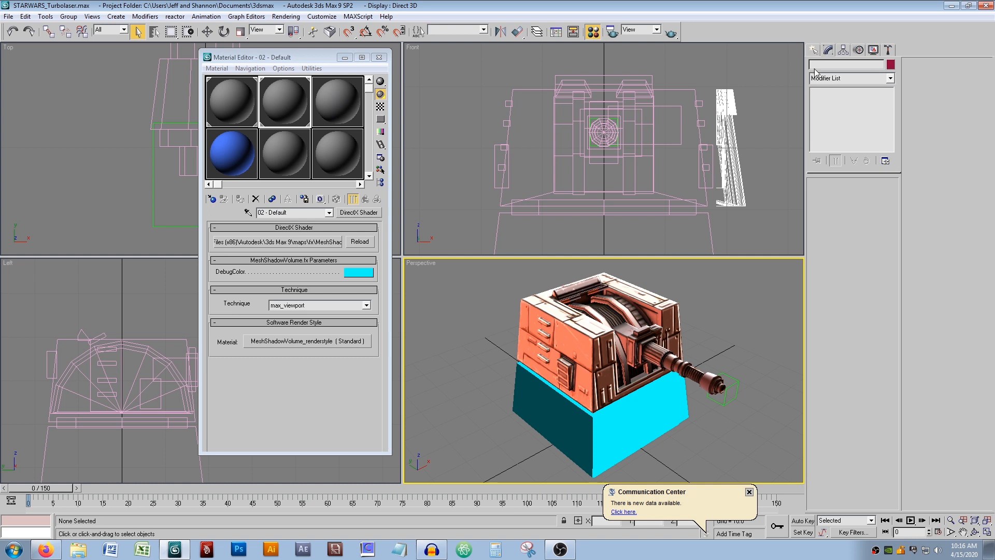
left_click(814, 50)
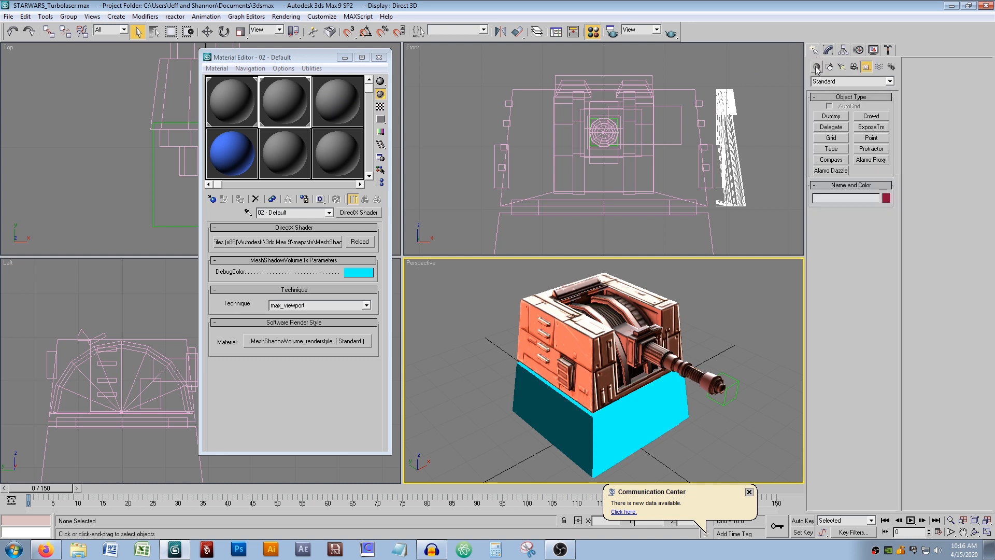
left_click(816, 67)
left_click(831, 116)
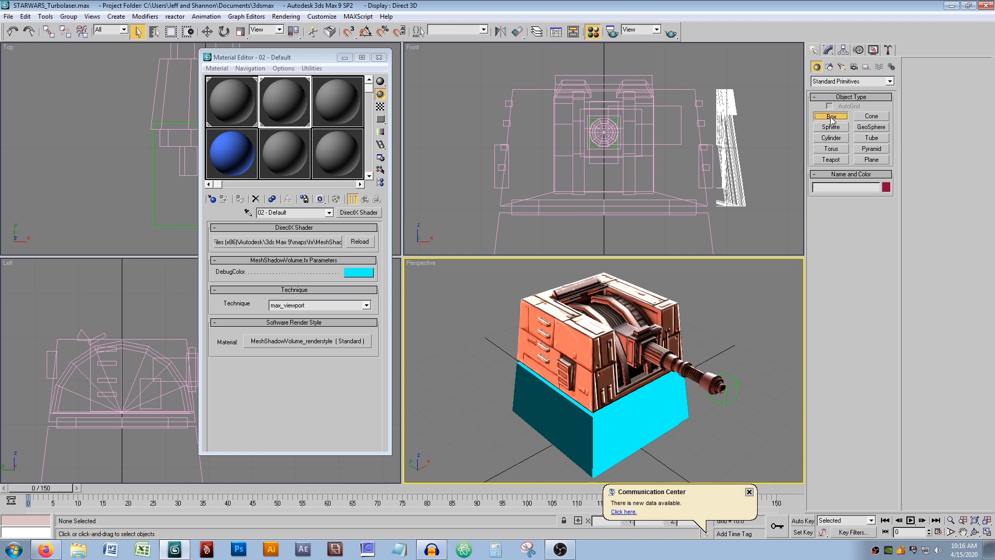
scroll(538, 168, "down", 4)
scroll(539, 168, "down", 2)
left_click_drag(556, 195, 651, 96)
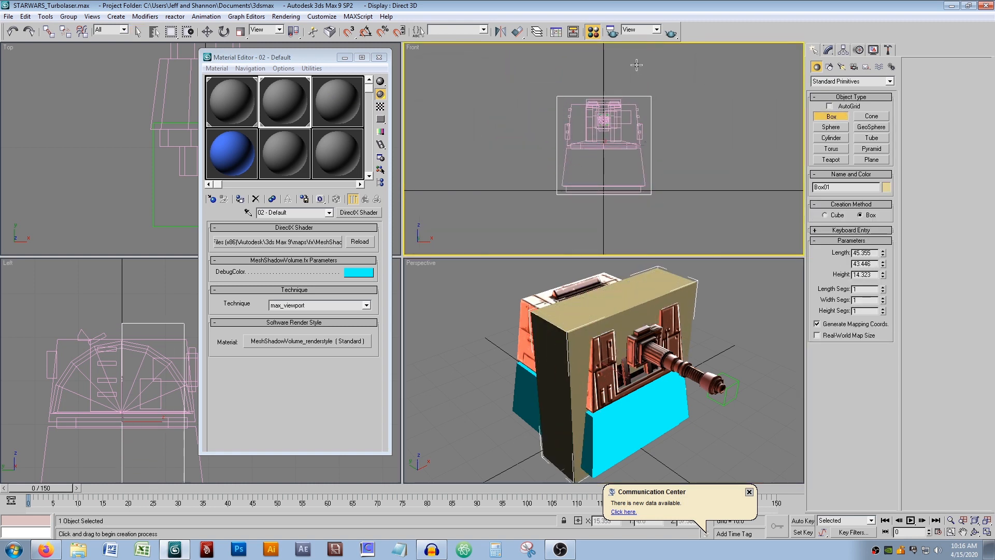
left_click(641, 28)
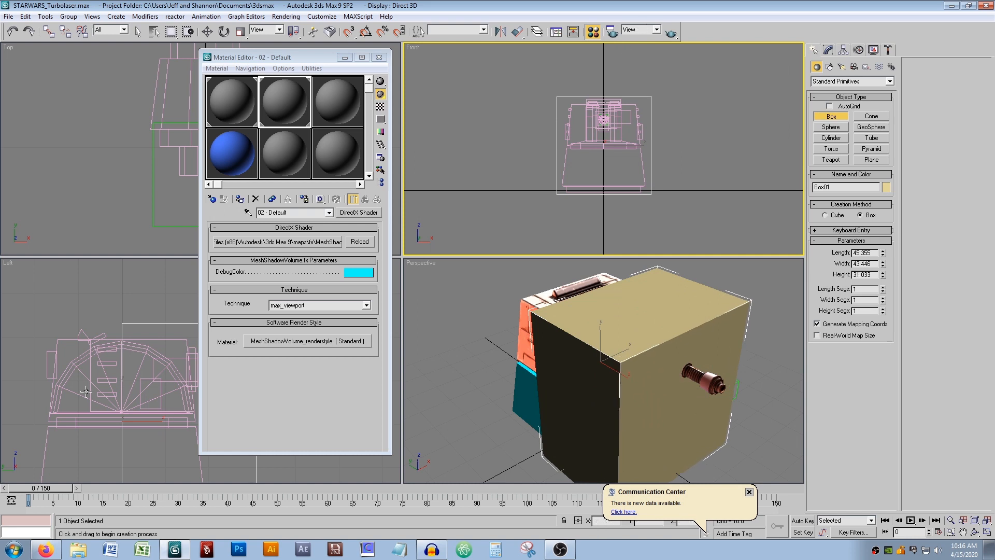
Step: Move the box back over the turret in the left view and scale its depth to enclose the turret body
left_click(378, 57)
middle_click_drag(218, 348, 304, 289)
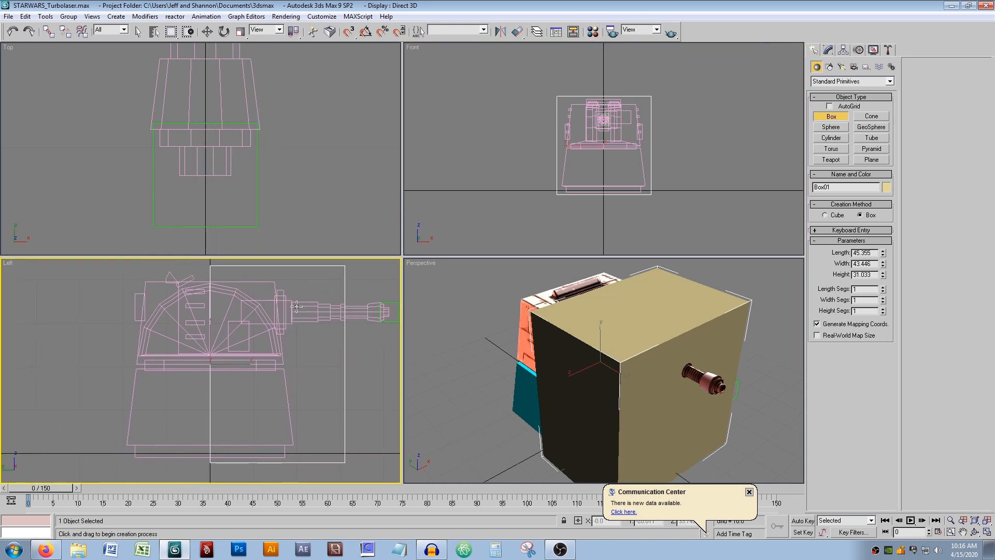
scroll(304, 291, "down", 2)
key("w")
left_click_drag(240, 365, 269, 362)
key("r")
key("q")
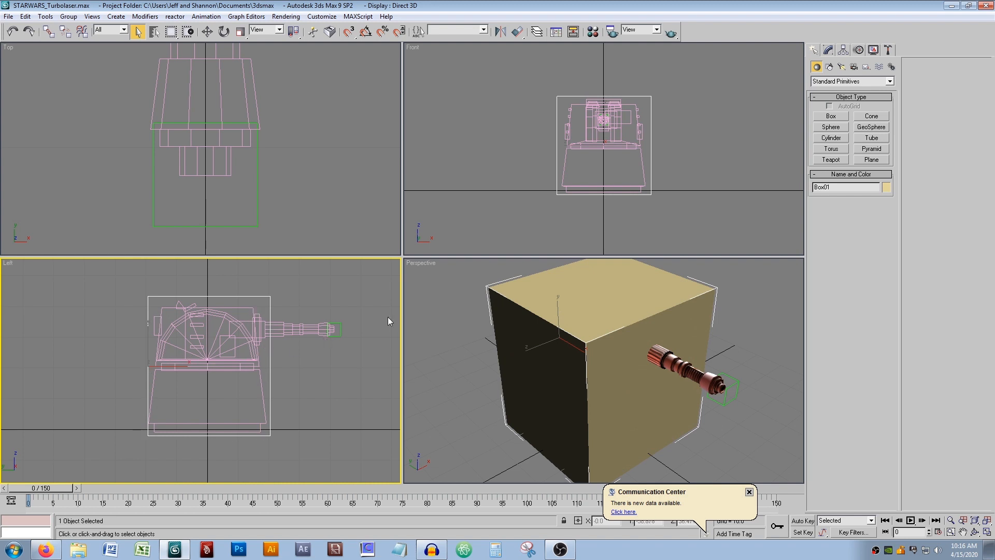
Step: Center the box's pivot to the object
left_click(843, 50)
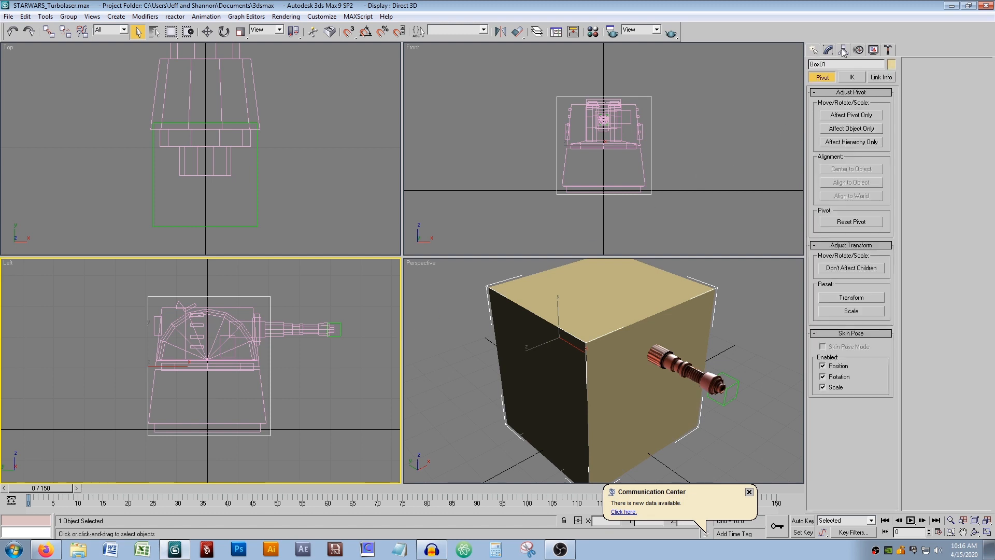
left_click(849, 114)
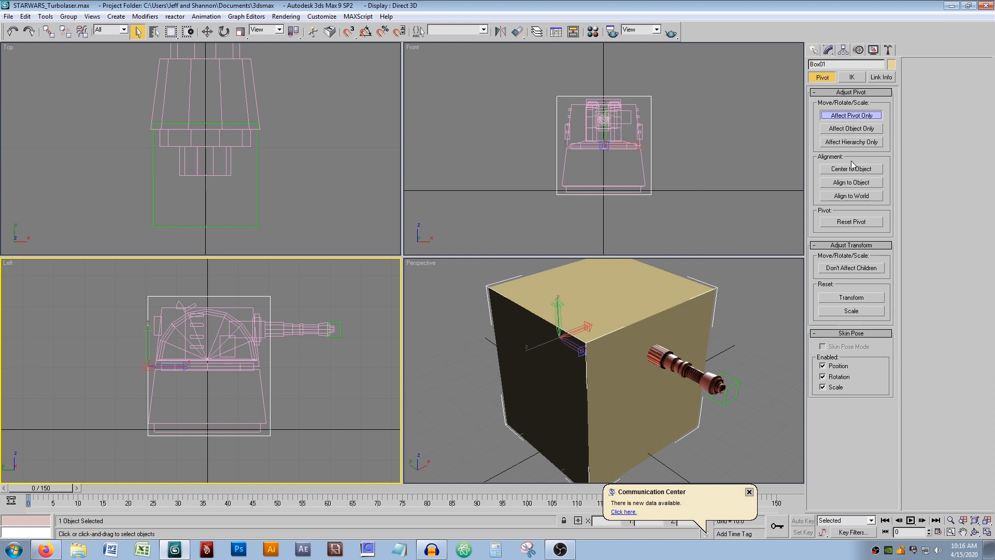
left_click(850, 171)
left_click(857, 113)
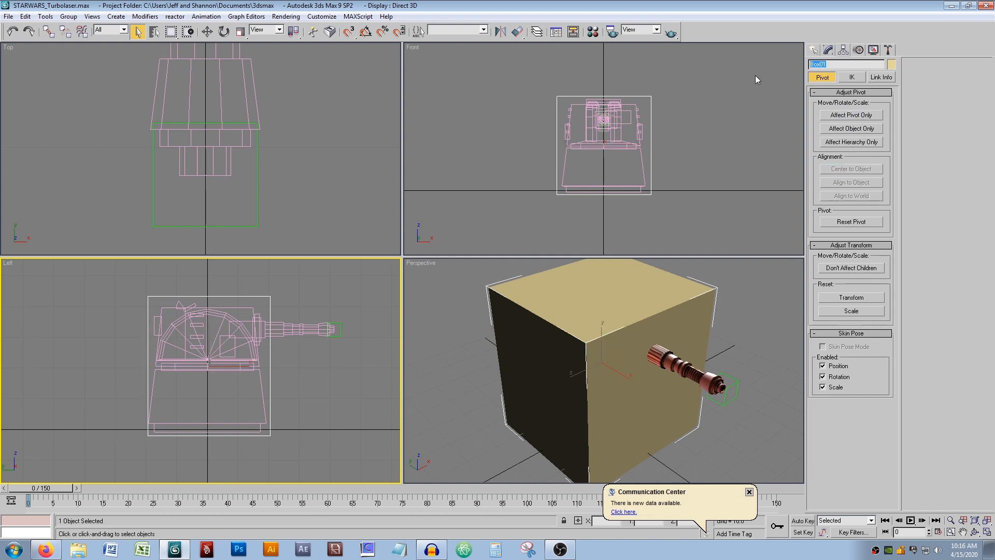
Step: Rename the box COL and turn on its Enable Collision, Hidden and Alt Dec Stay Hidden export options
type("COL")
left_click(887, 50)
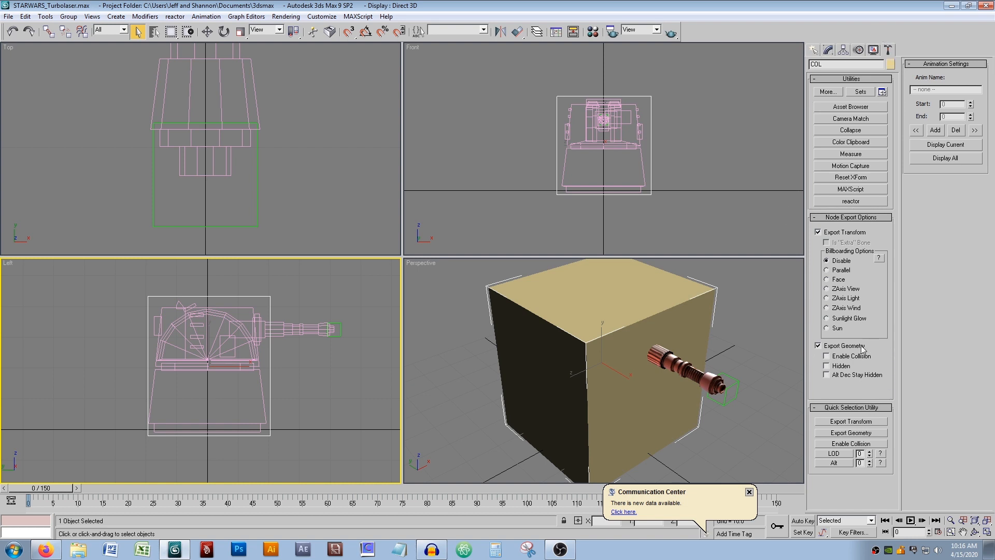
left_click(827, 366)
Step: Assign the 03 - Default MeshCollision material to the COL box and clear the selection
key("m")
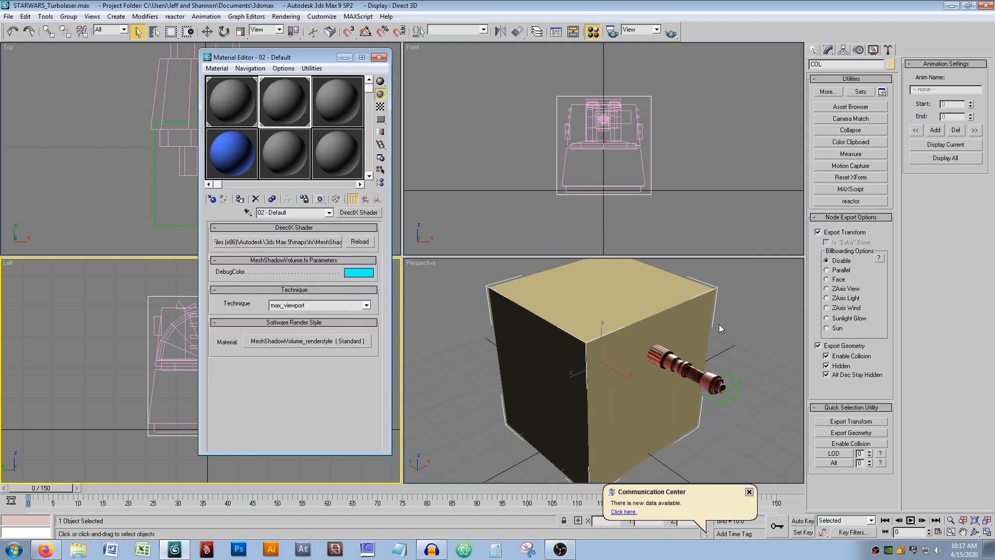
left_click(332, 101)
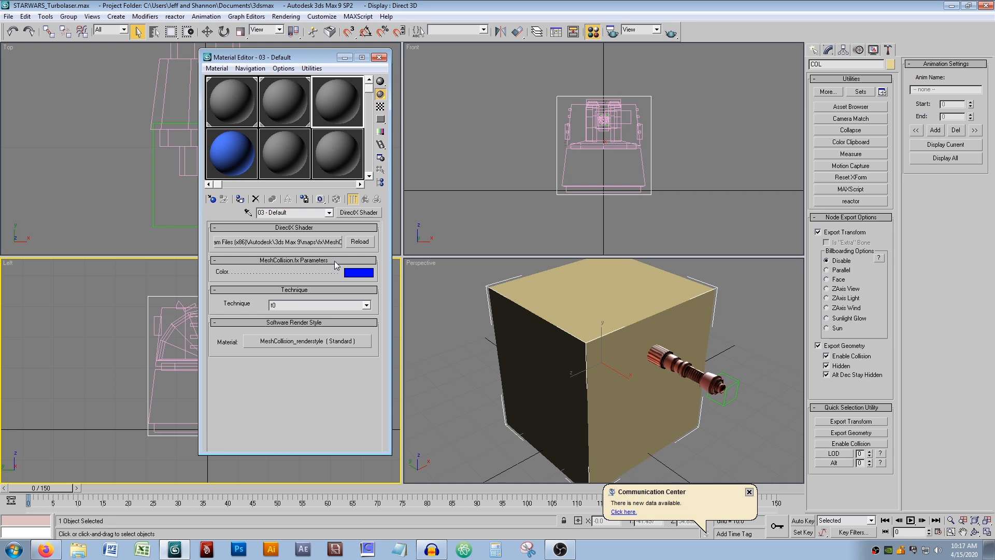
left_click(240, 199)
left_click(378, 57)
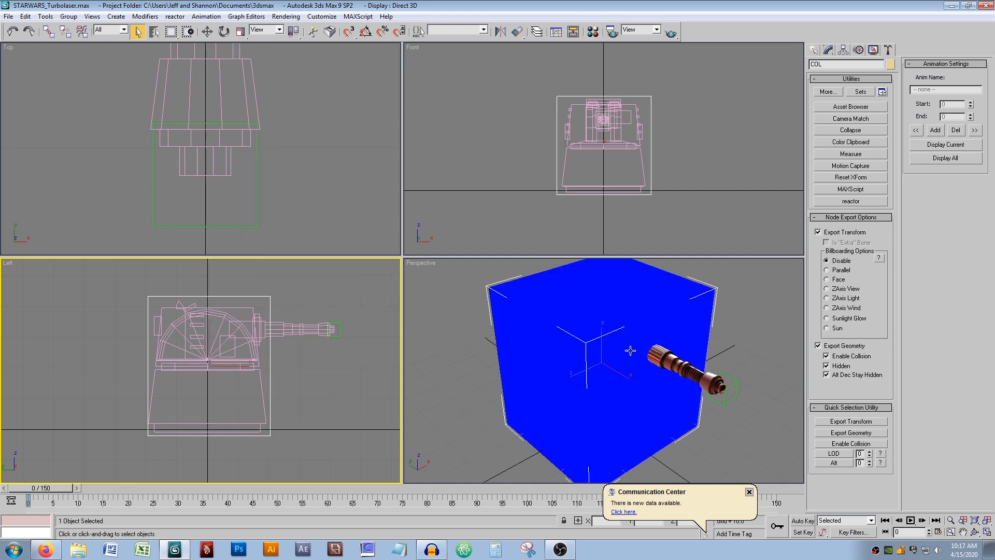
scroll(625, 331, "down", 3)
left_click(699, 310)
middle_click_drag(699, 309, 682, 289)
scroll(682, 295, "down", 3)
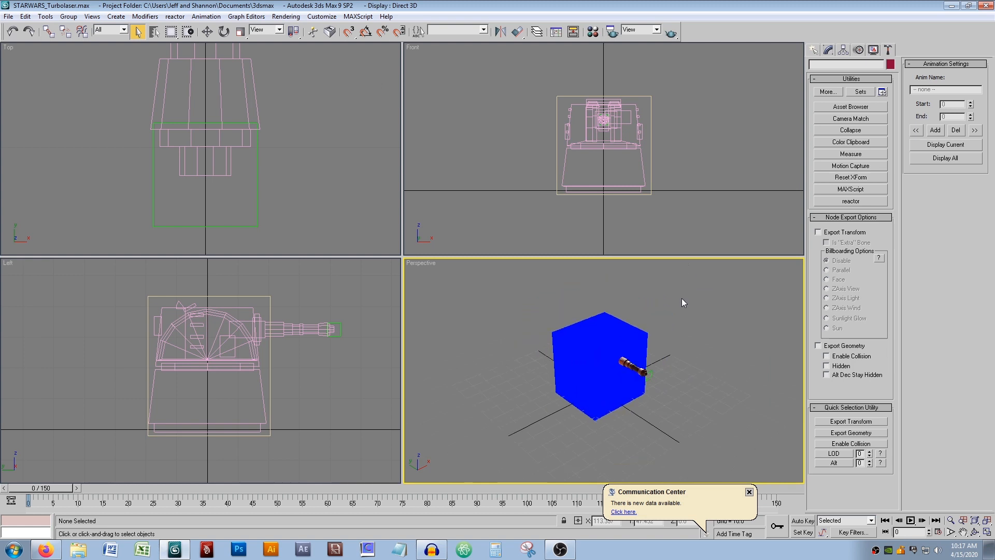
scroll(682, 299, "up", 2)
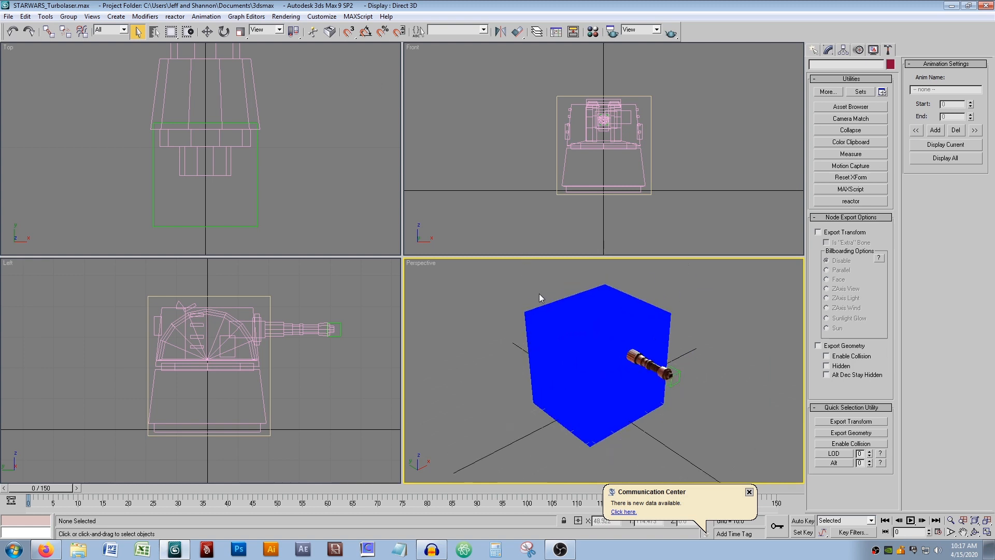
Step: Export the scene to the export folder as an Alamo Object (*.ALO) file named Badass_Turret
left_click(8, 16)
left_click(35, 256)
left_click(81, 46)
left_click(82, 45)
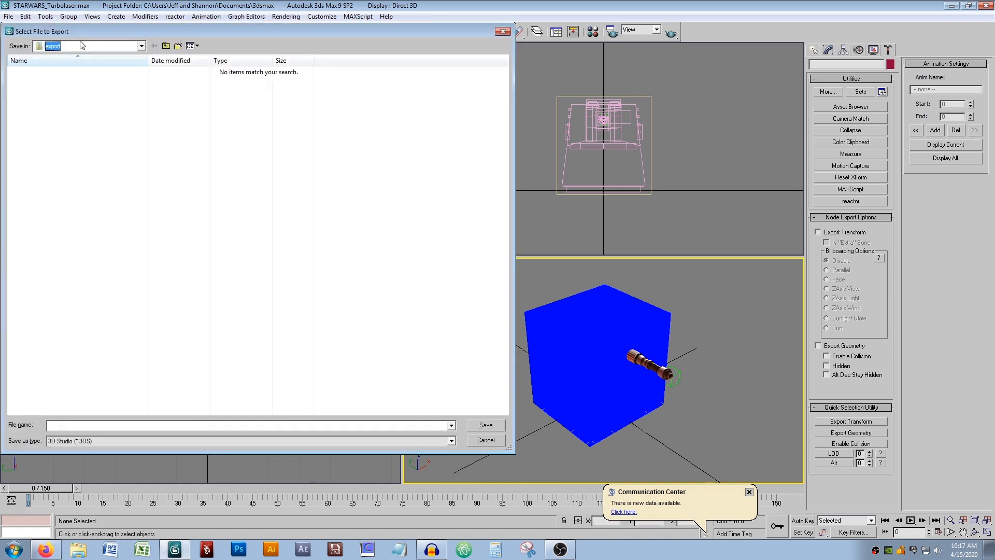
left_click(105, 441)
left_click(97, 297)
type("Badass_Turret")
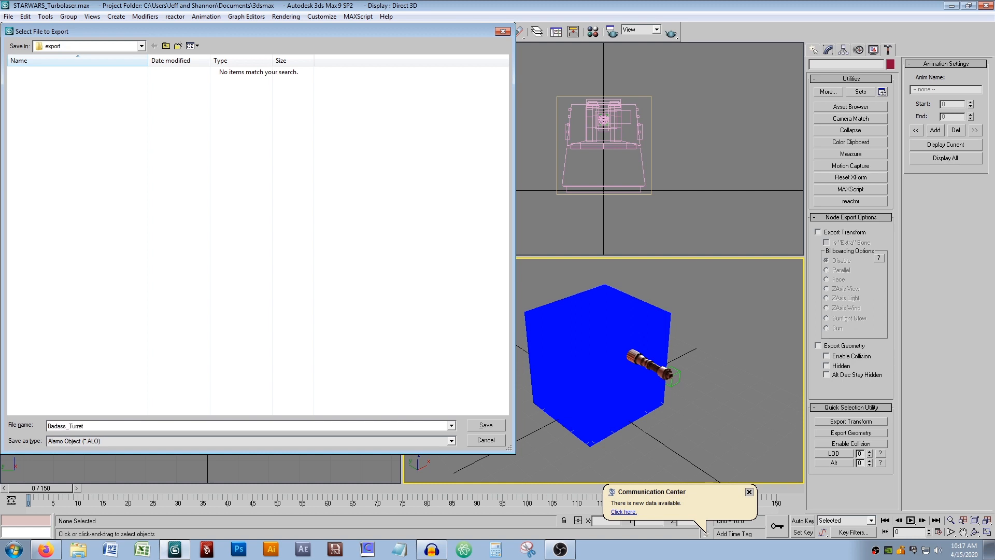
left_click(485, 424)
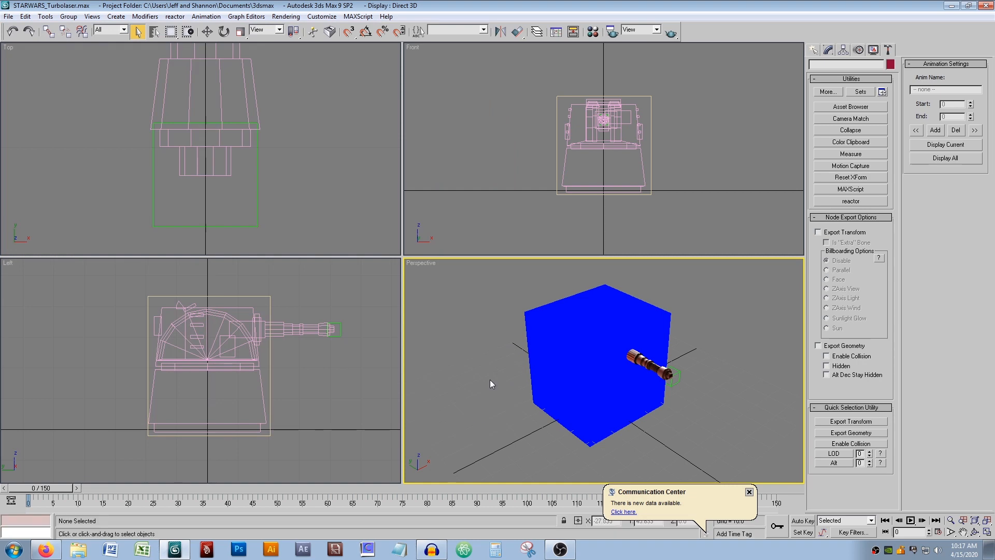